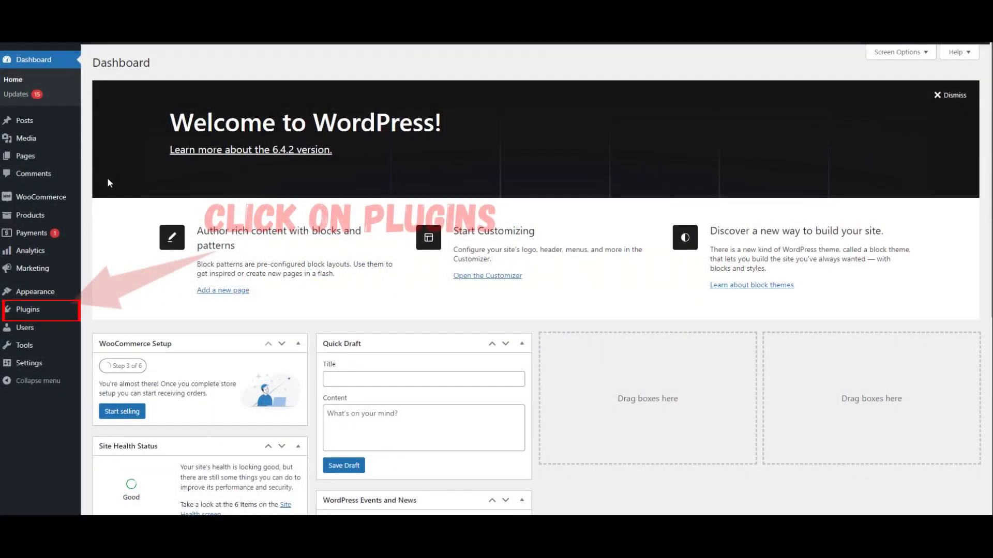
Open the Installed Plugins page, then go to adding a new plugin.
mouse_move(43, 315)
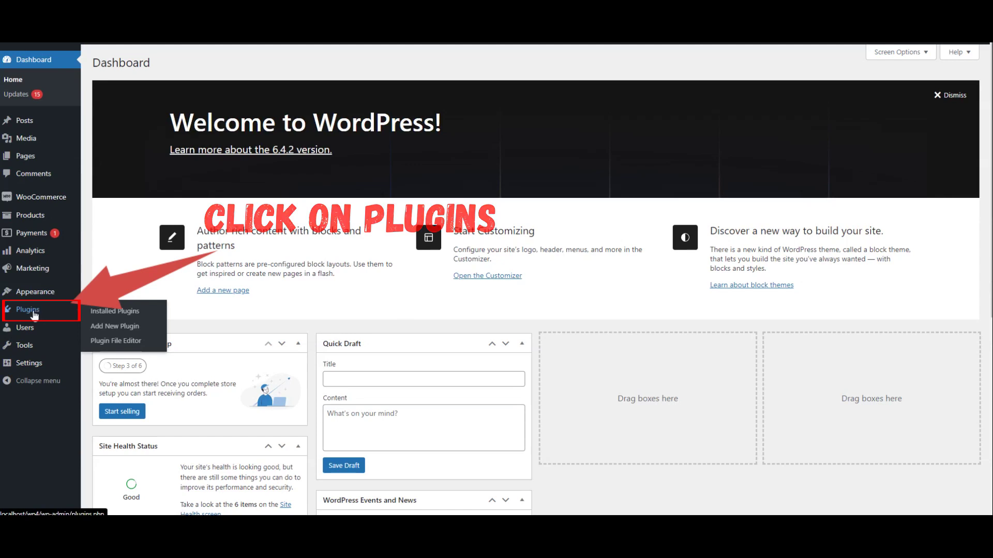
left_click(34, 314)
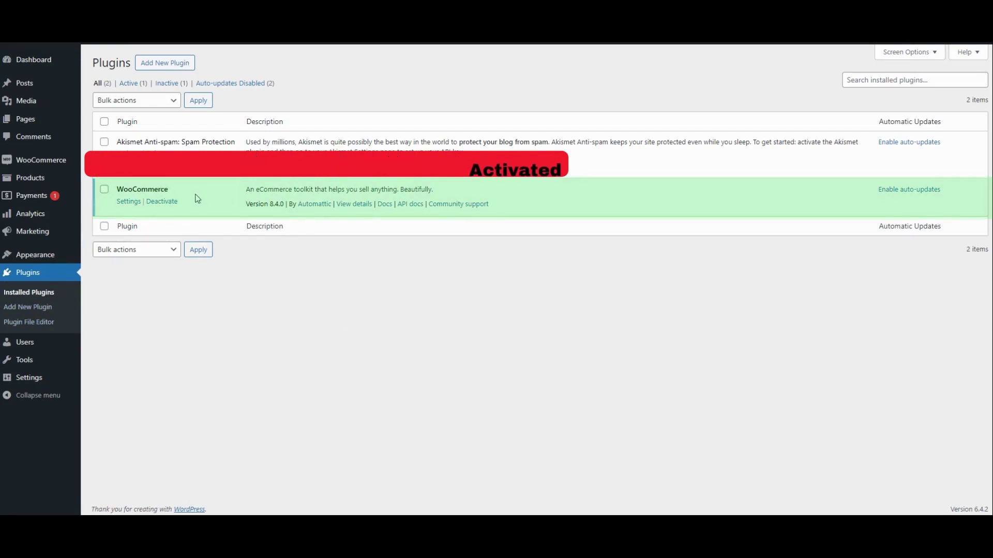
left_click(177, 65)
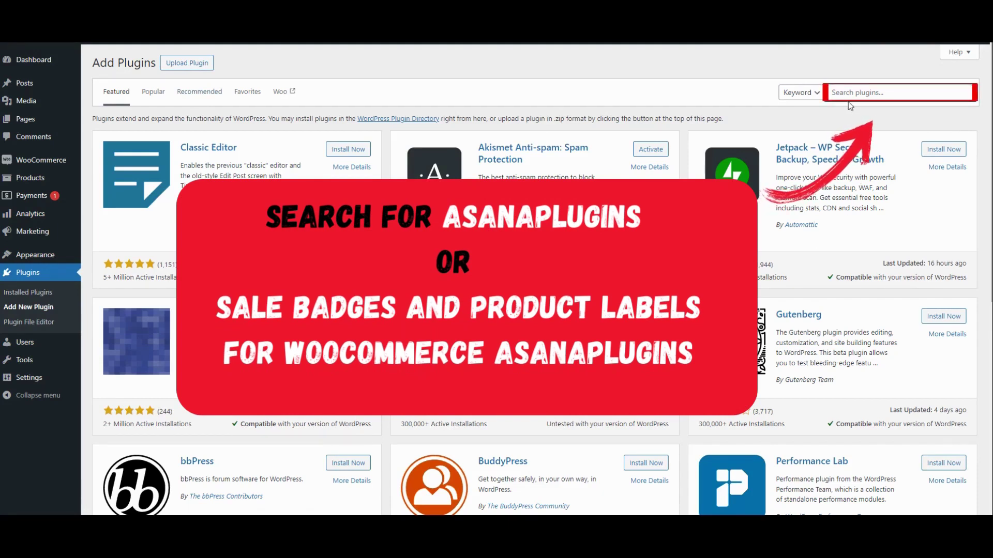
Search the plugin directory for 'asanaplugins'.
left_click(865, 92)
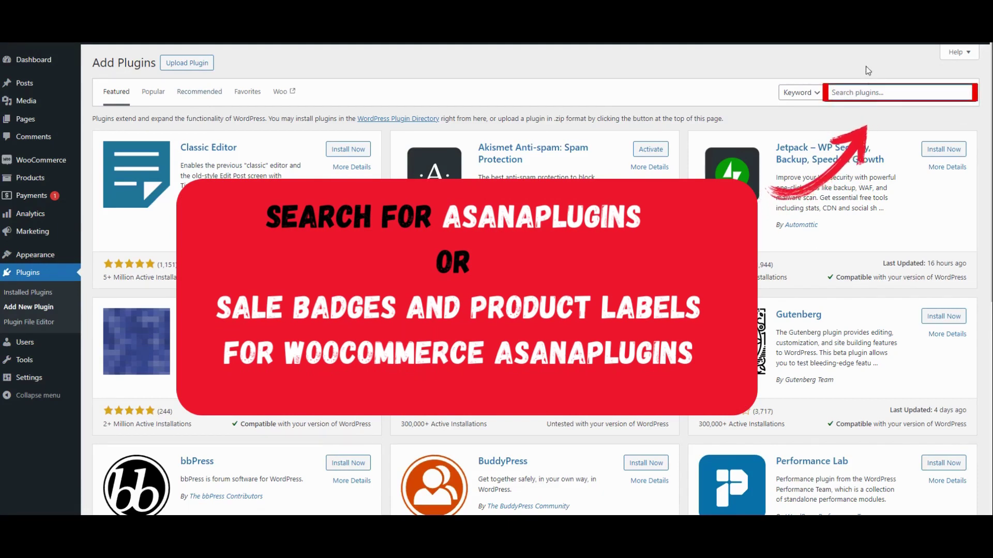
type("asanap")
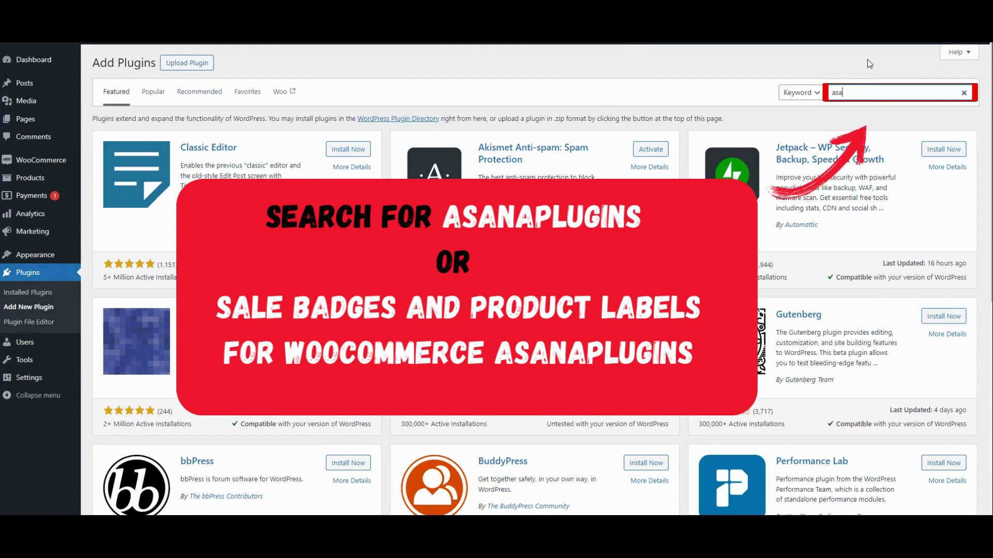
type("lugins")
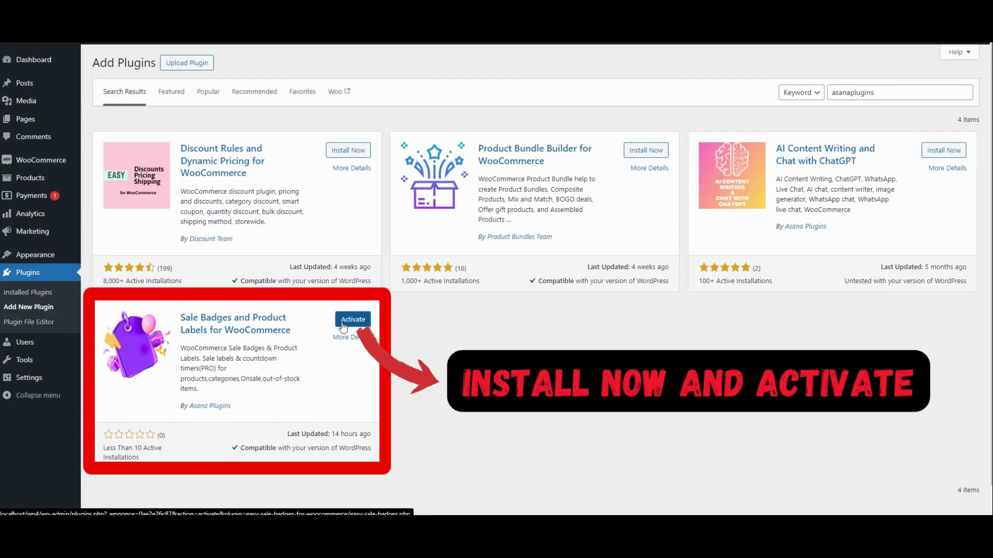
Activate Sale Badges and Product Labels for WooCommerce and start a new product badge.
left_click(342, 323)
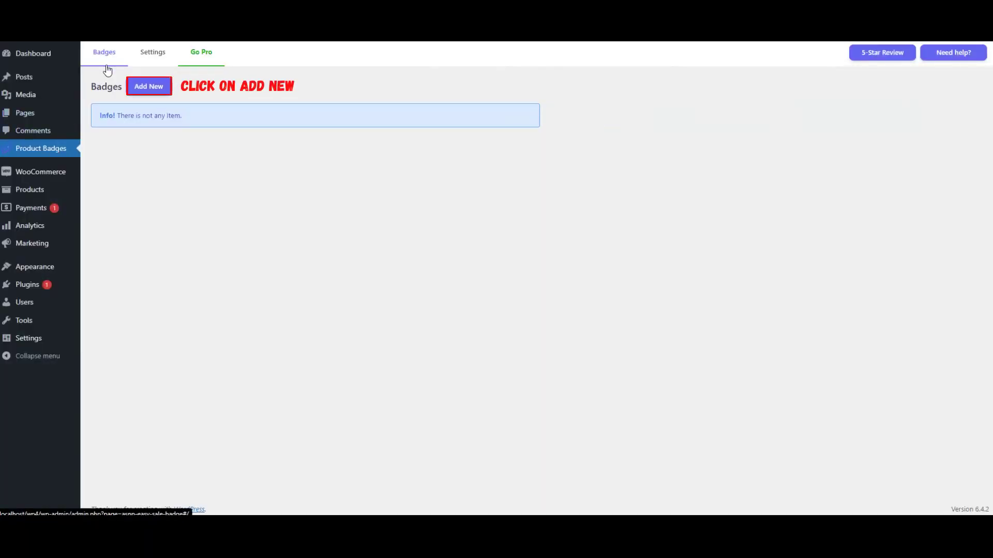
left_click(150, 93)
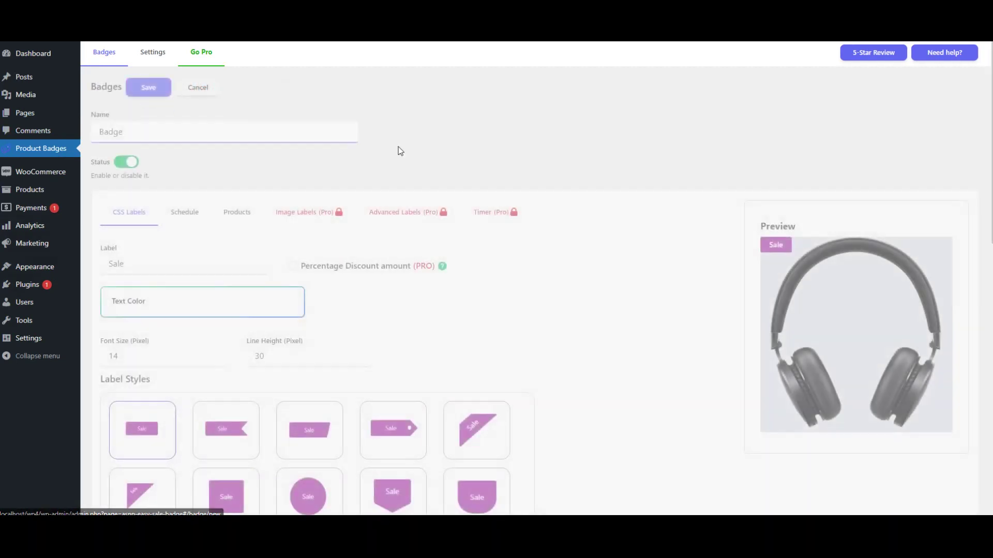
Name the badge Badge-1 and leave its status enabled, scrolling down to the label styles.
left_click(212, 135)
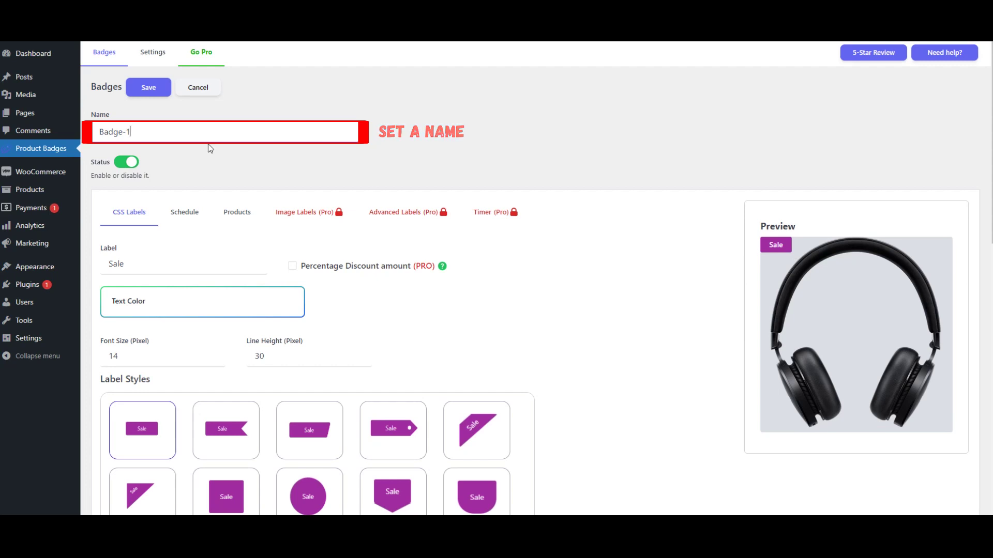
left_click(130, 167)
left_click(133, 168)
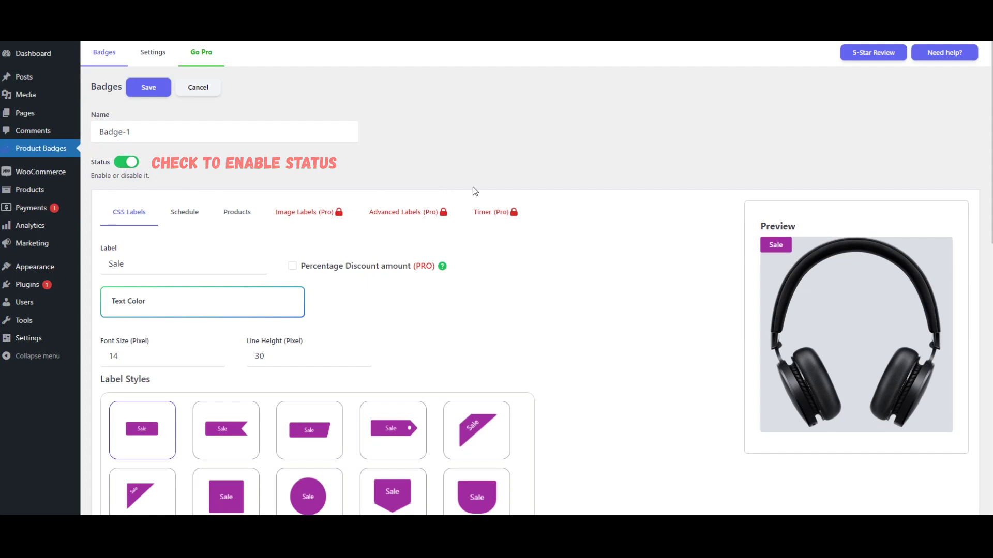
scroll(643, 221, "down", 1)
scroll(643, 221, "down", 2)
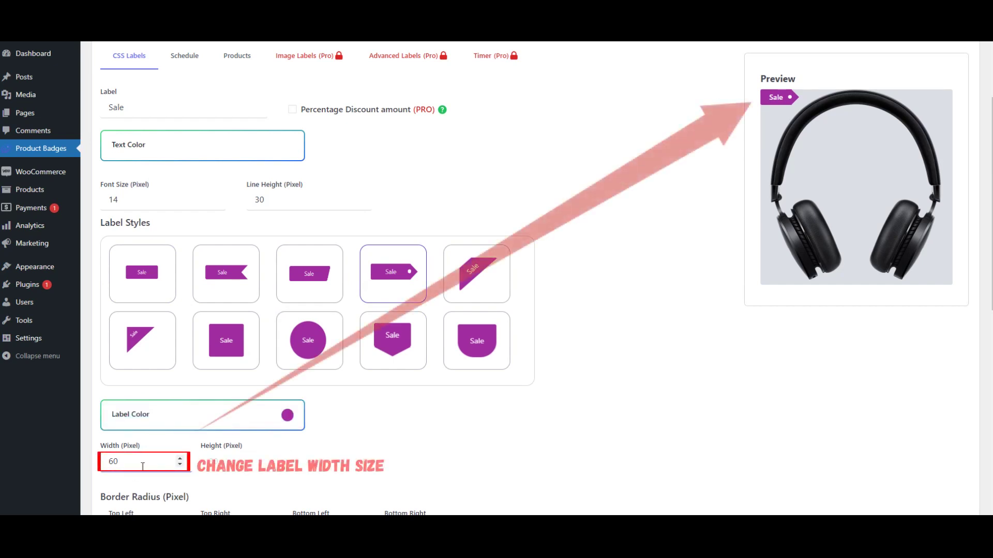
Set the badge width to 130 pixels and replace the 'Sale' text with 'Up to 50% OFF'.
left_click(180, 458)
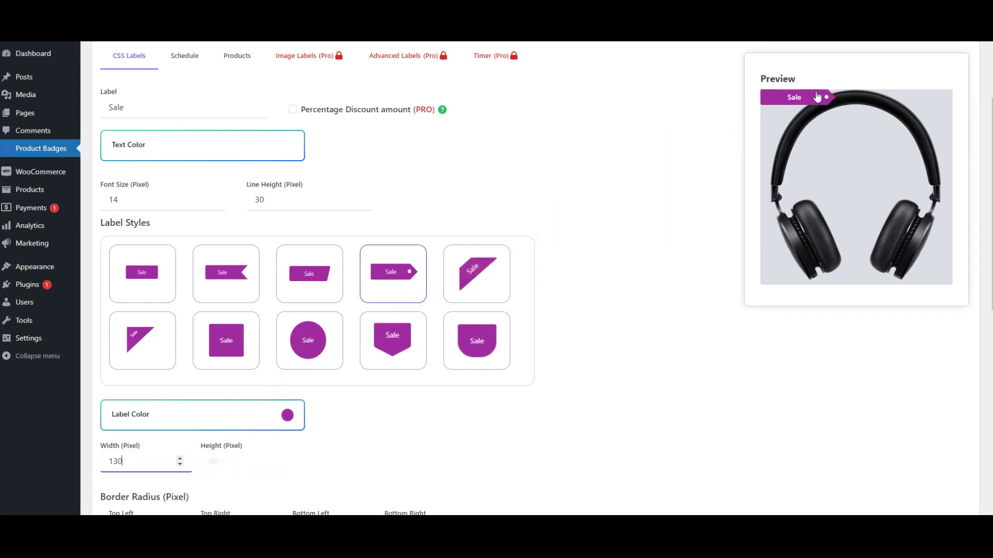
left_click_drag(138, 107, 102, 112)
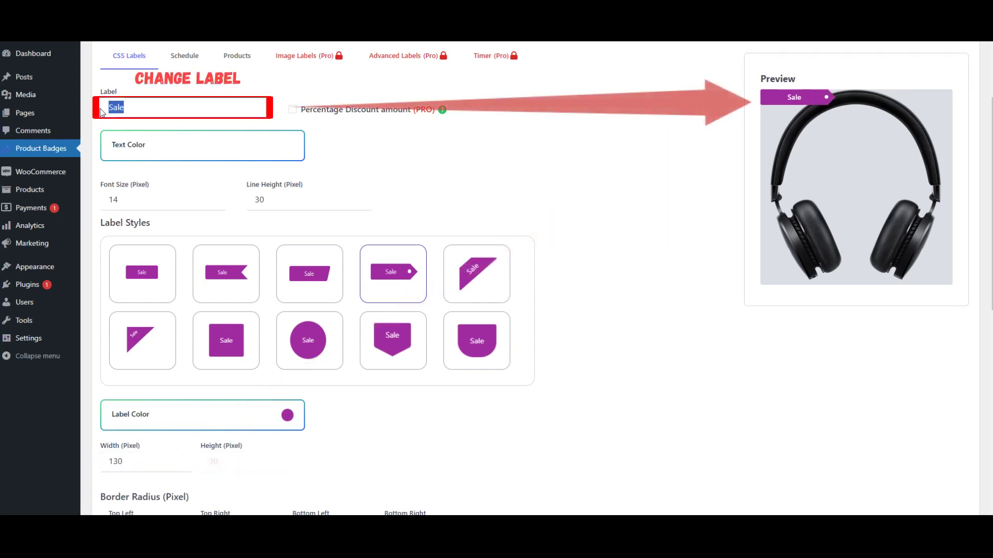
type("Up to 50% OFF")
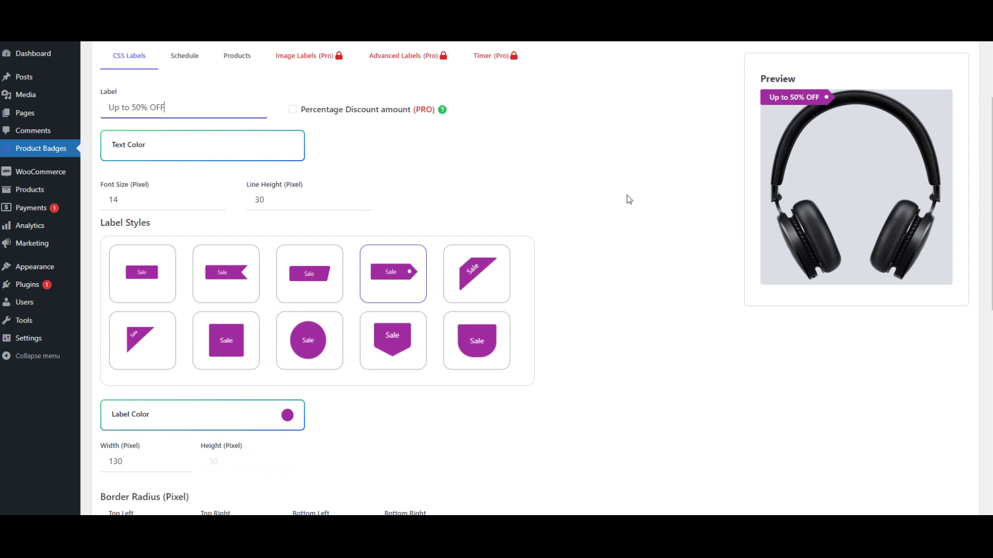
scroll(563, 172, "down", 2)
scroll(620, 199, "down", 3)
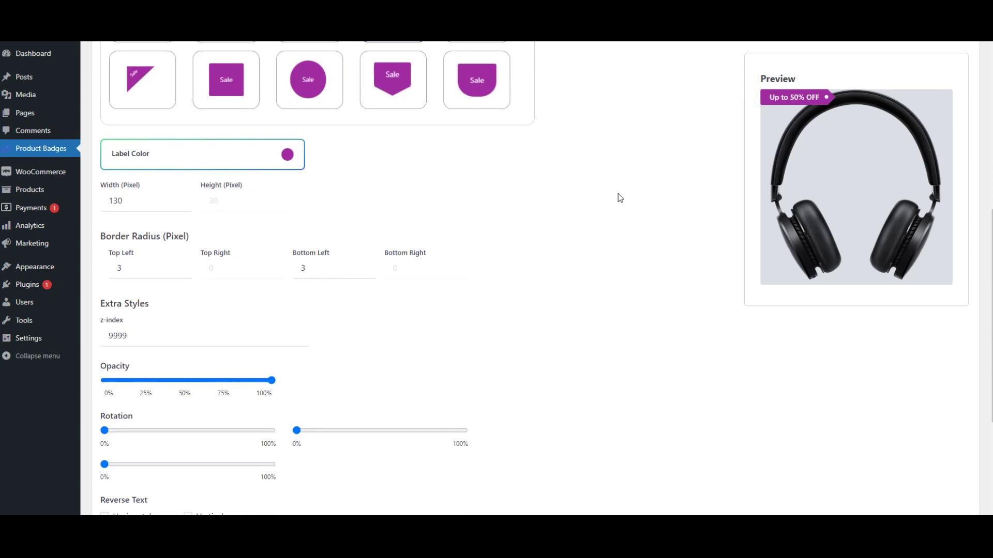
scroll(620, 198, "down", 1)
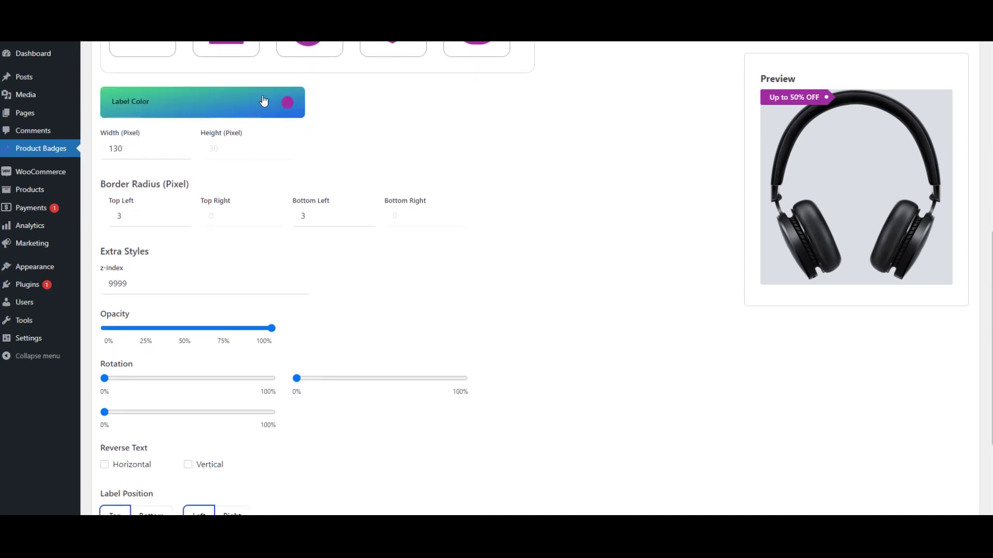
Colour the badge label orange using the preset swatches.
left_click(228, 105)
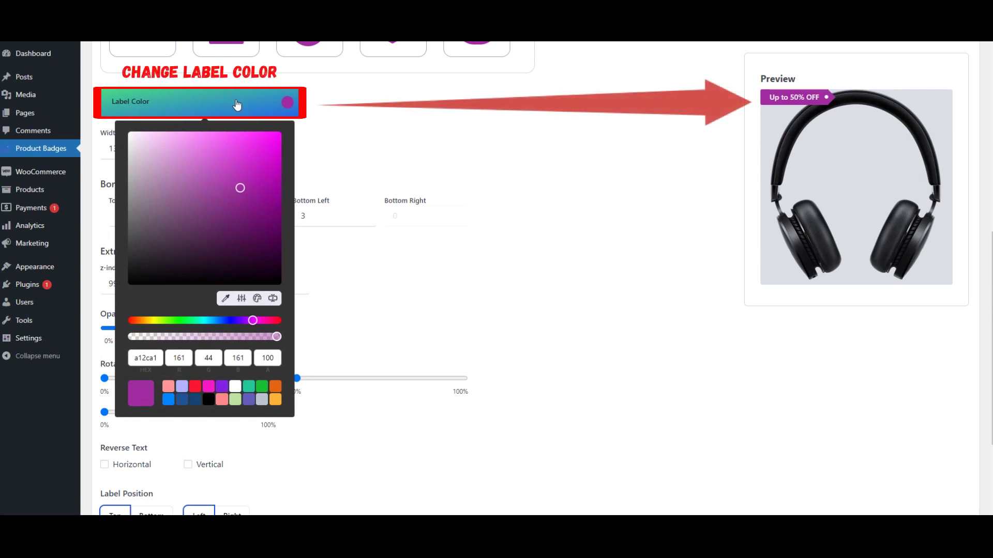
left_click(250, 386)
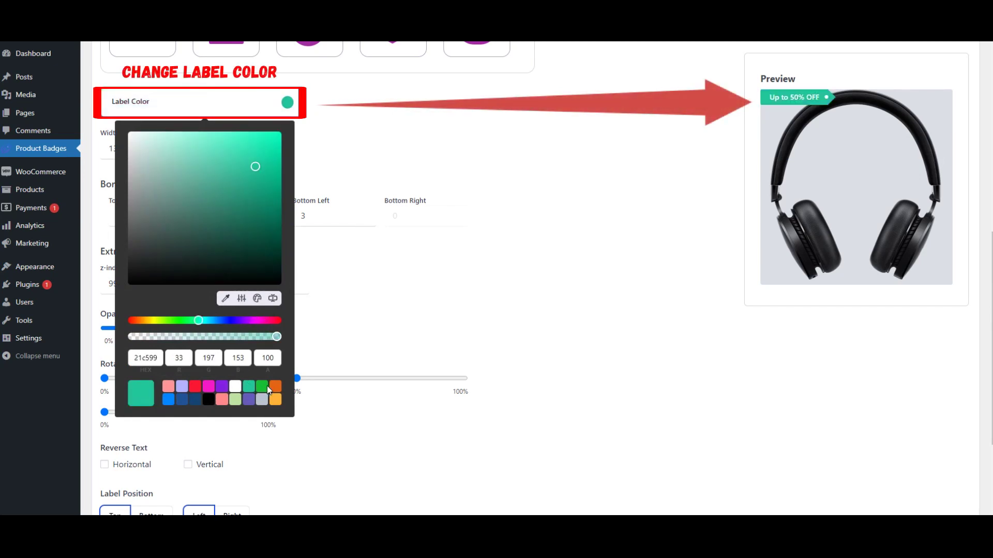
left_click(266, 387)
left_click(275, 387)
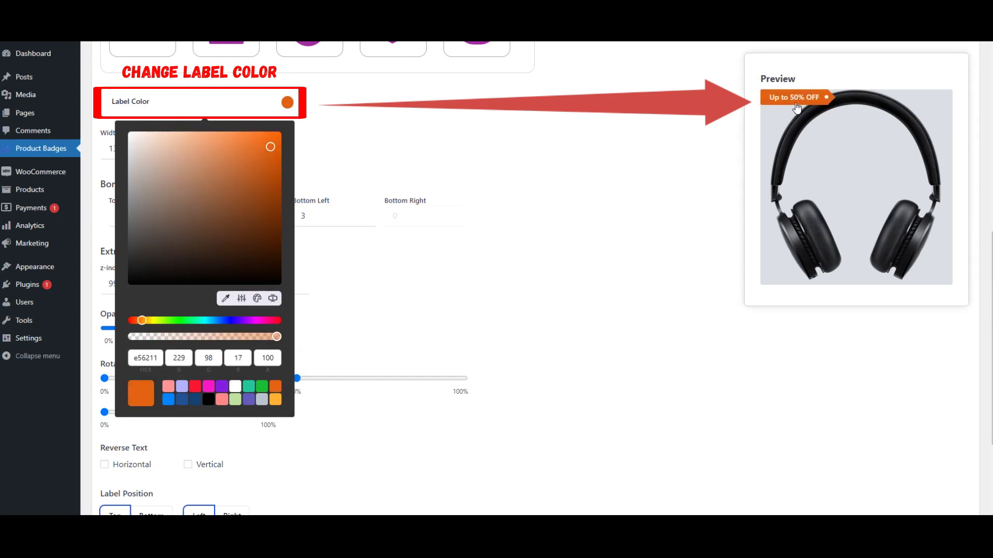
left_click(491, 172)
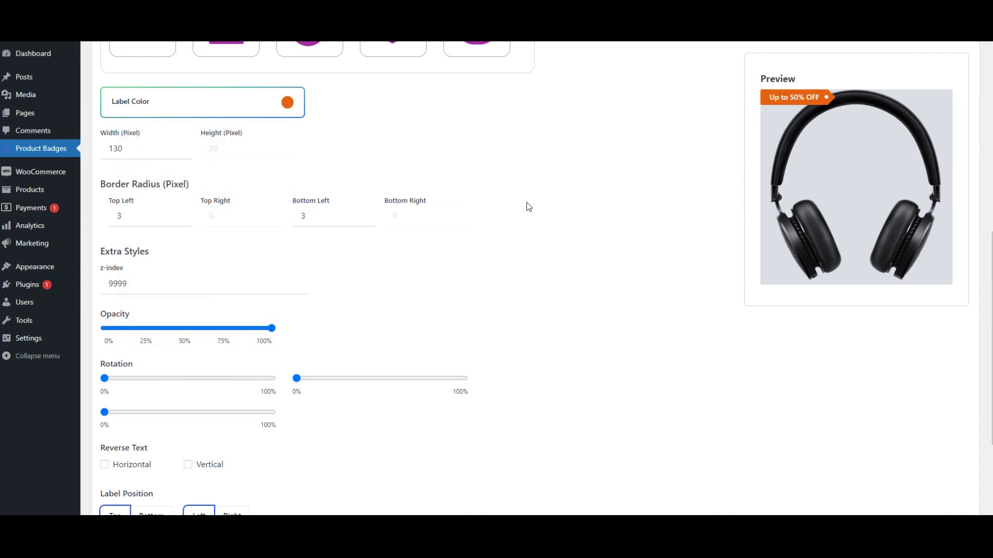
Set the label position to Right so the badge sits top-right.
scroll(526, 204, "down", 1)
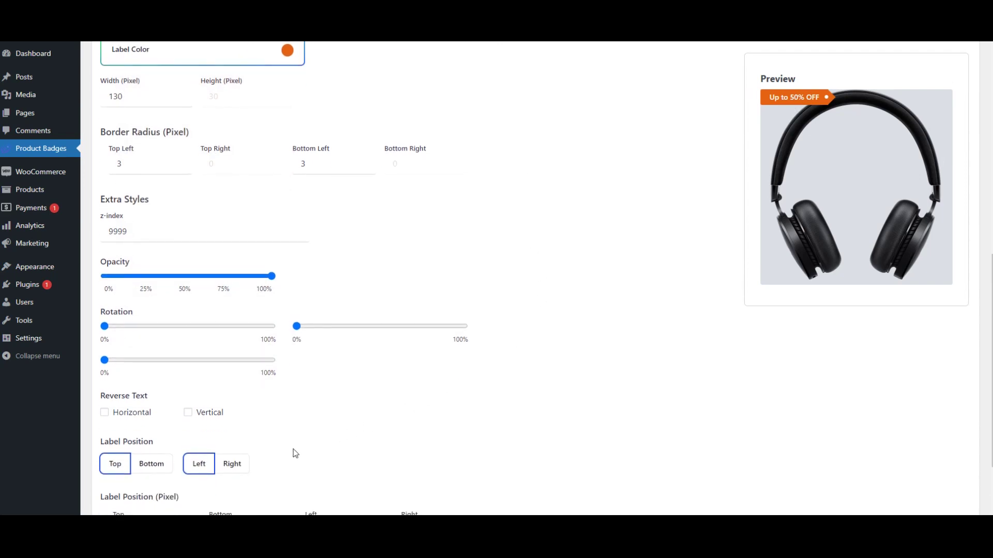
left_click(233, 463)
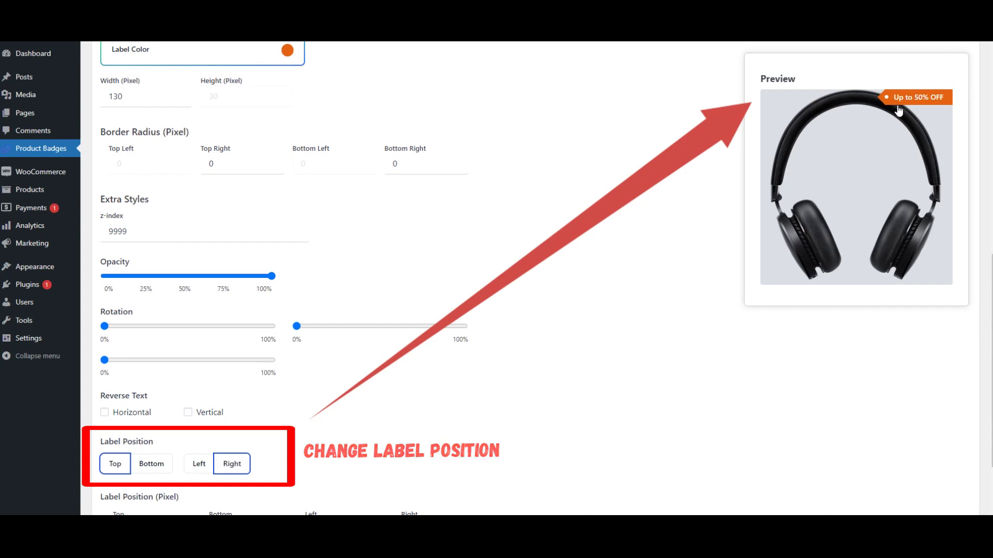
scroll(561, 251, "down", 2)
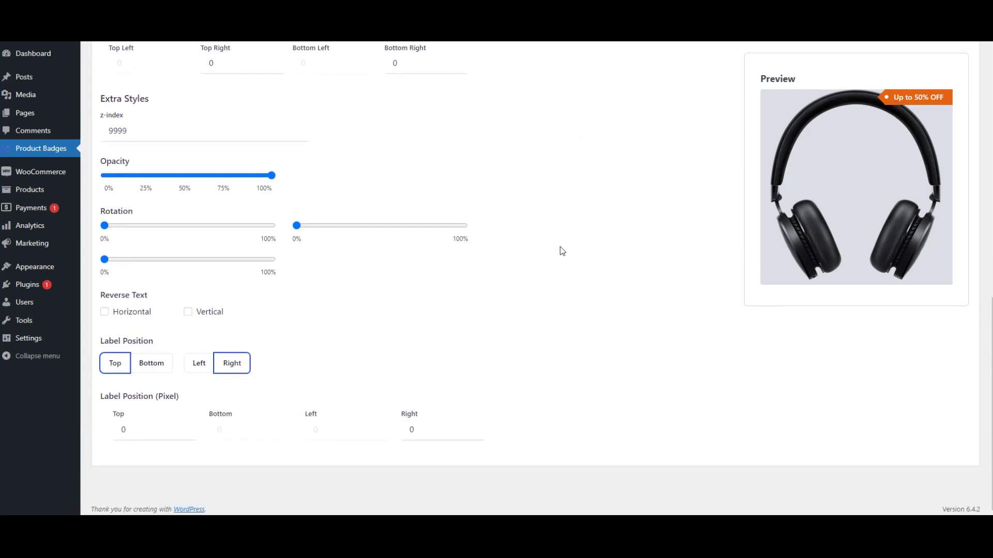
scroll(562, 251, "up", 8)
scroll(562, 250, "up", 4)
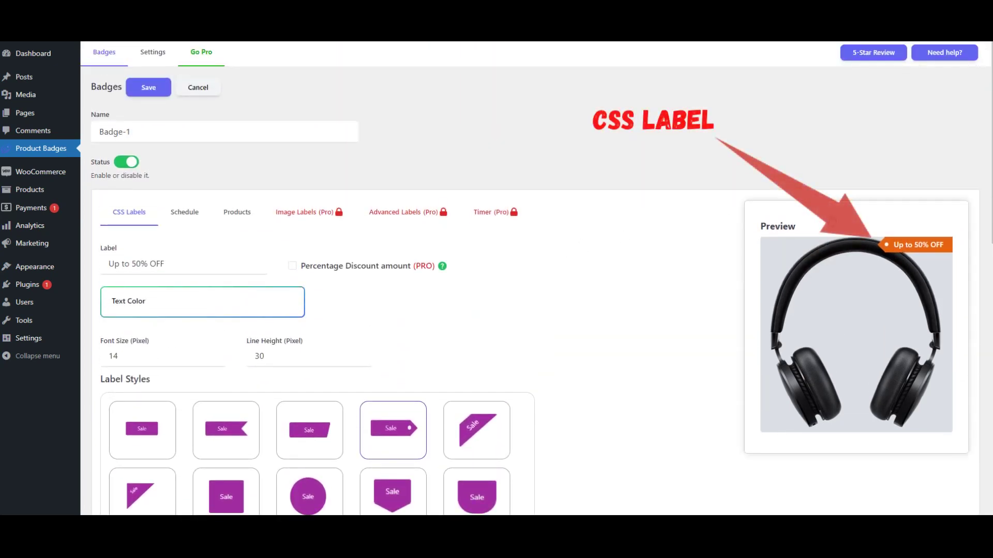
Add an Included Products rule for Album and Beanie, then save Badge-1.
left_click(239, 217)
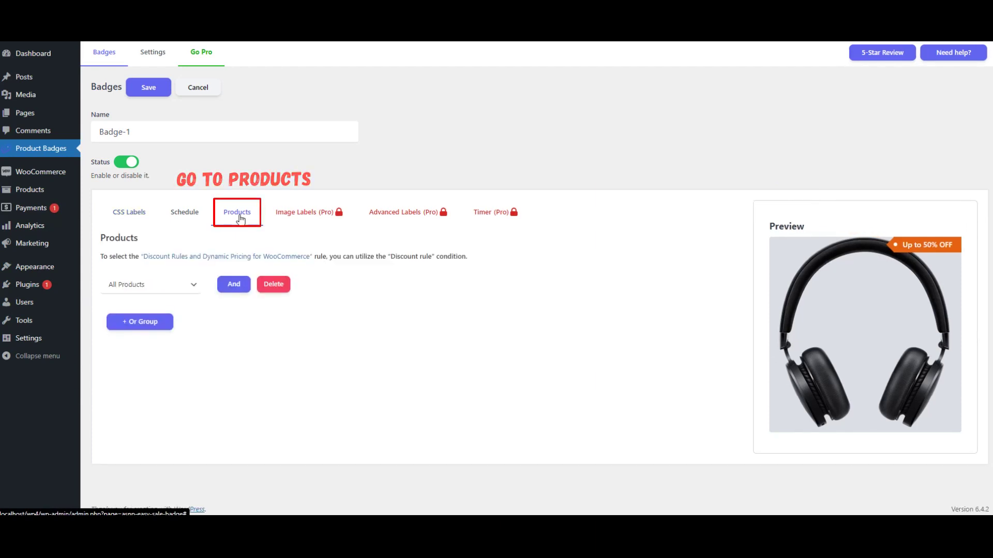
left_click(155, 286)
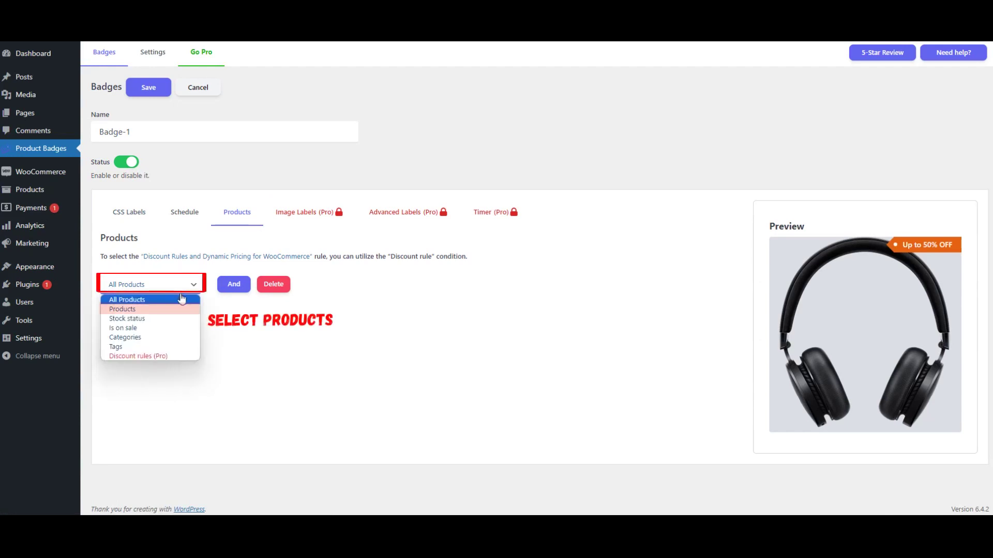
left_click(143, 309)
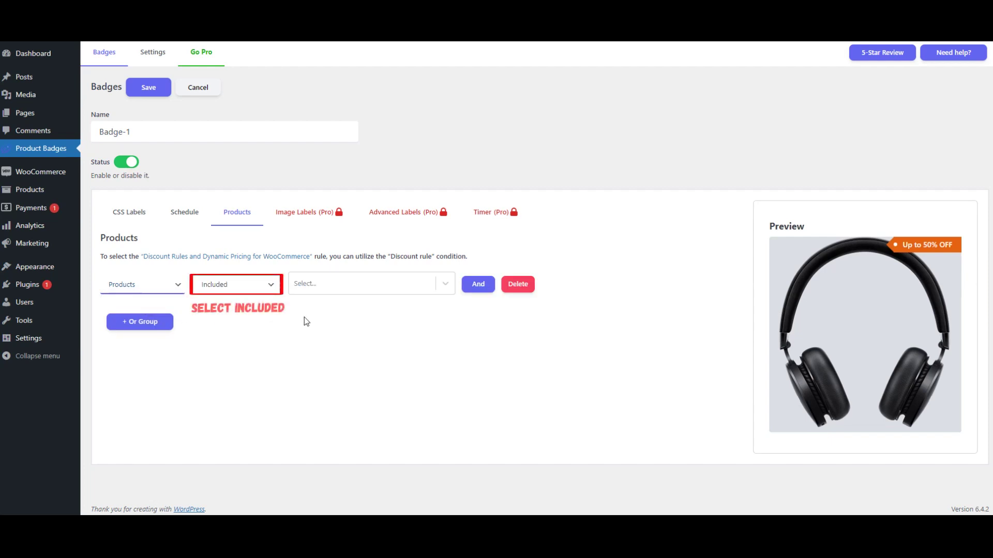
left_click(328, 288)
type("a")
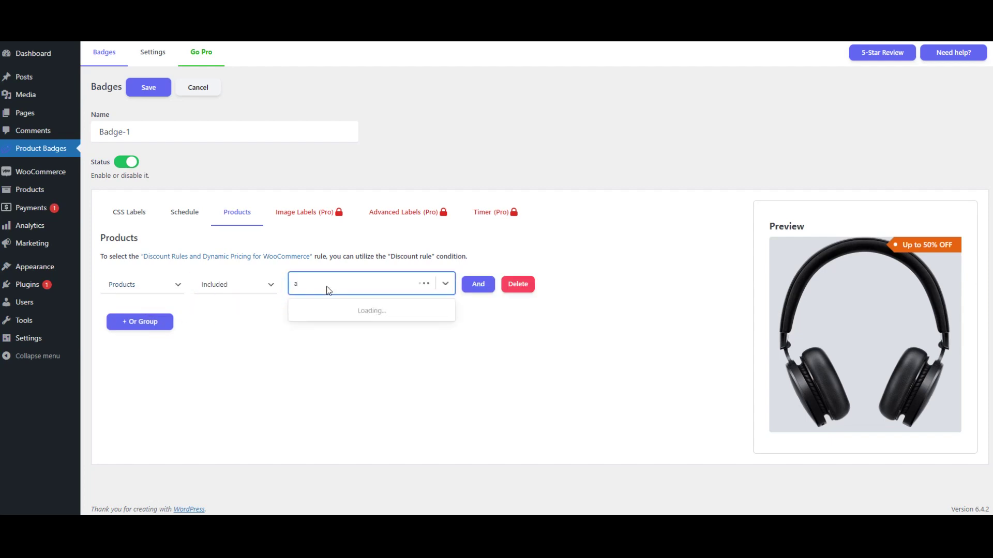
left_click(324, 310)
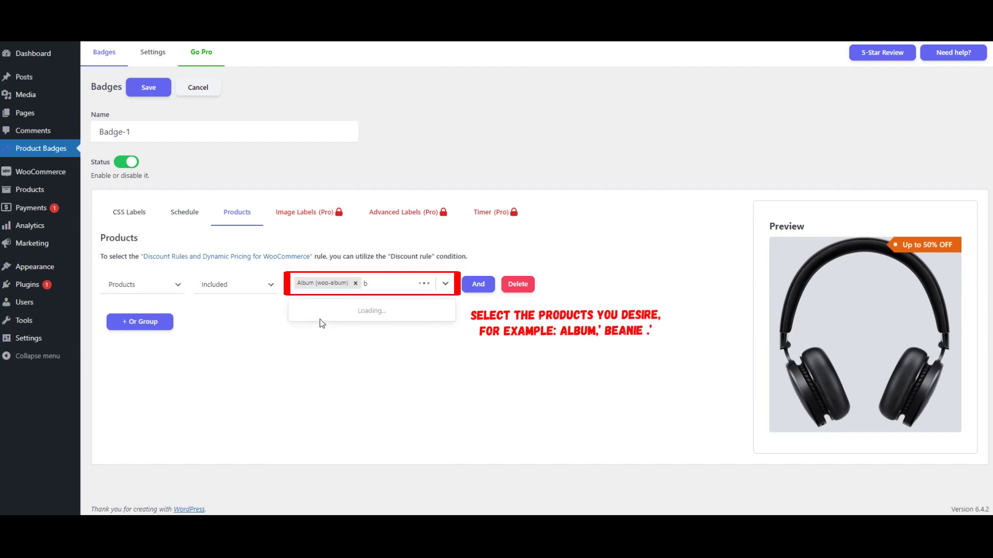
type("b")
left_click(321, 314)
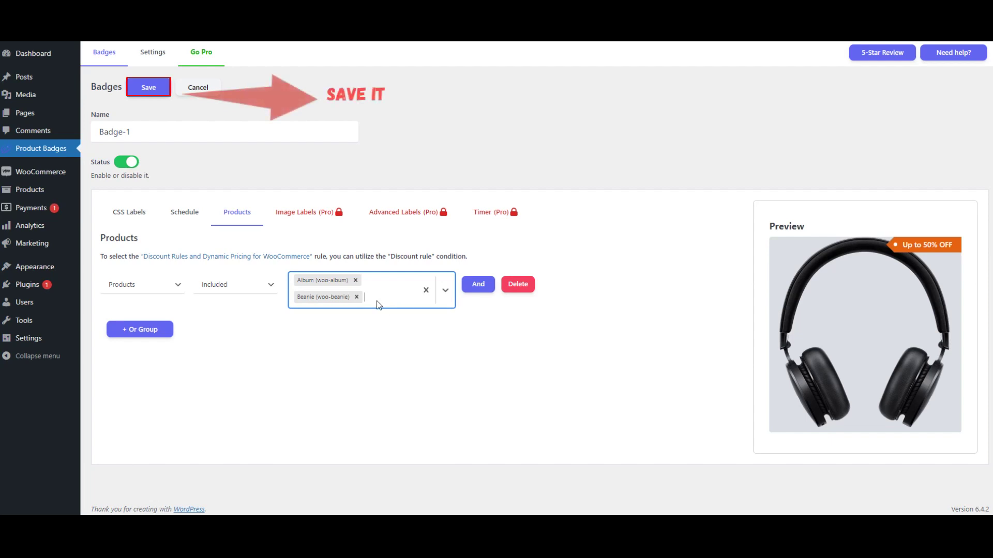
left_click(147, 94)
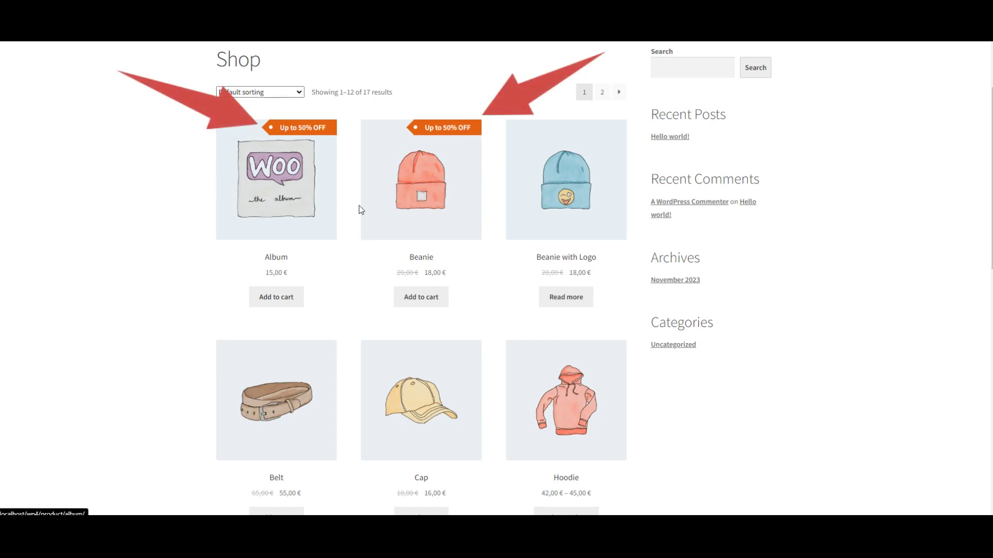
Open the Beanie product from the Shop and scroll to view its 'Up to 50% OFF' badge.
scroll(427, 216, "down", 2)
scroll(427, 214, "up", 2)
left_click(434, 196)
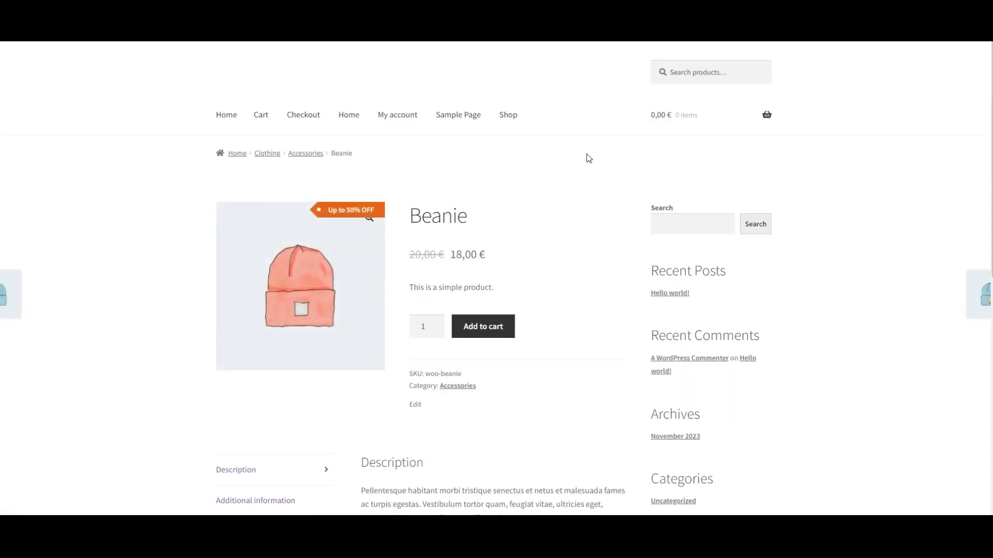
scroll(627, 190, "down", 6)
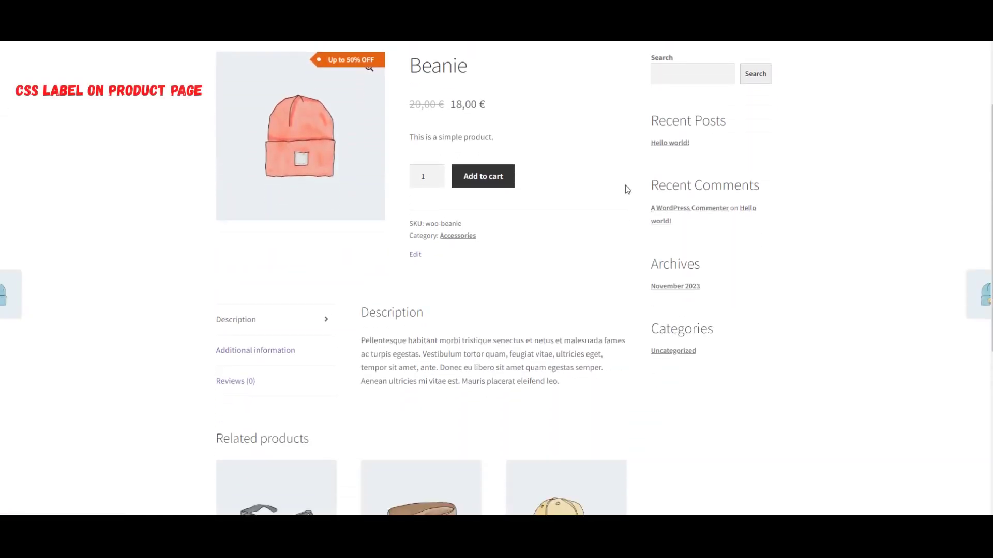
scroll(625, 188, "up", 5)
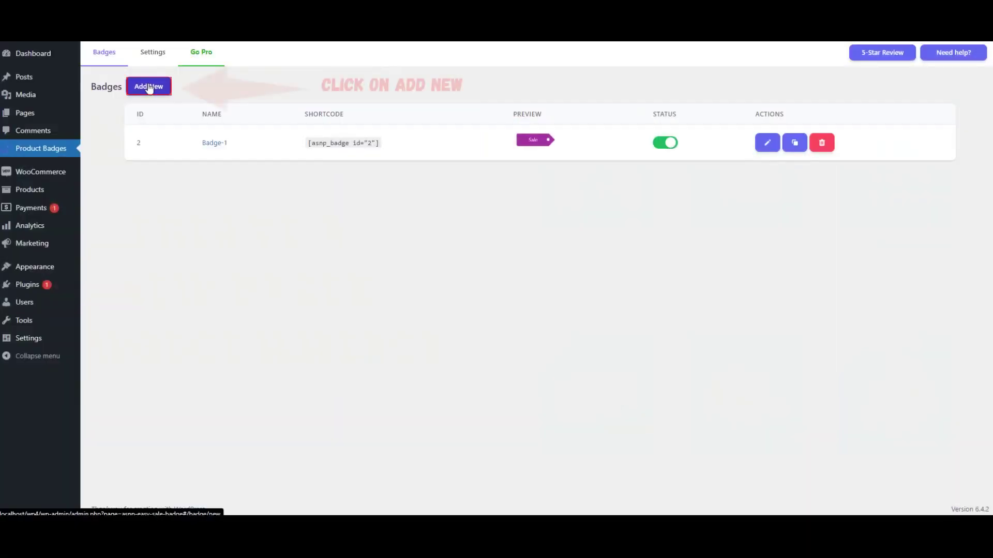
Create a new badge named Badge-2 with the corner-triangle label style.
left_click(148, 87)
left_click(217, 129)
type("-2")
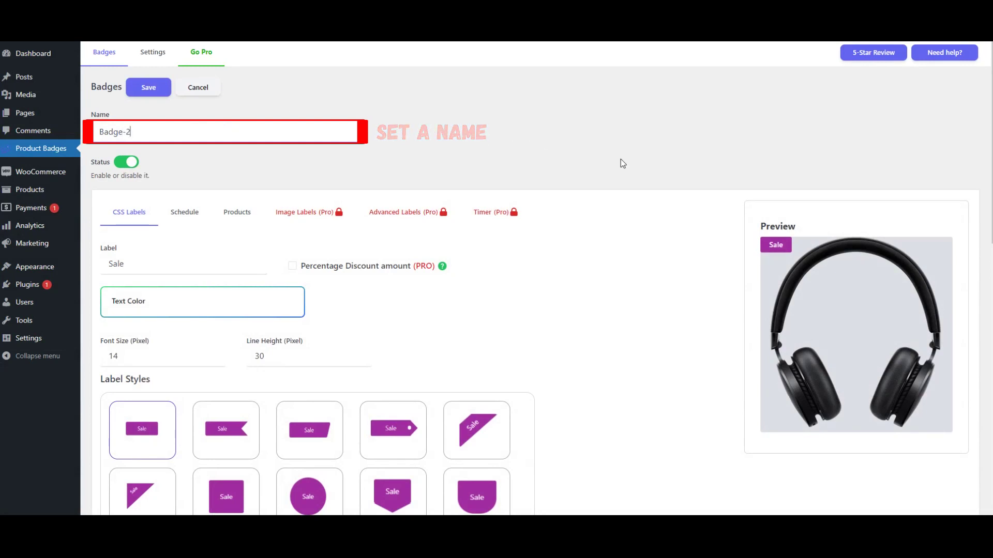
scroll(576, 196, "down", 2)
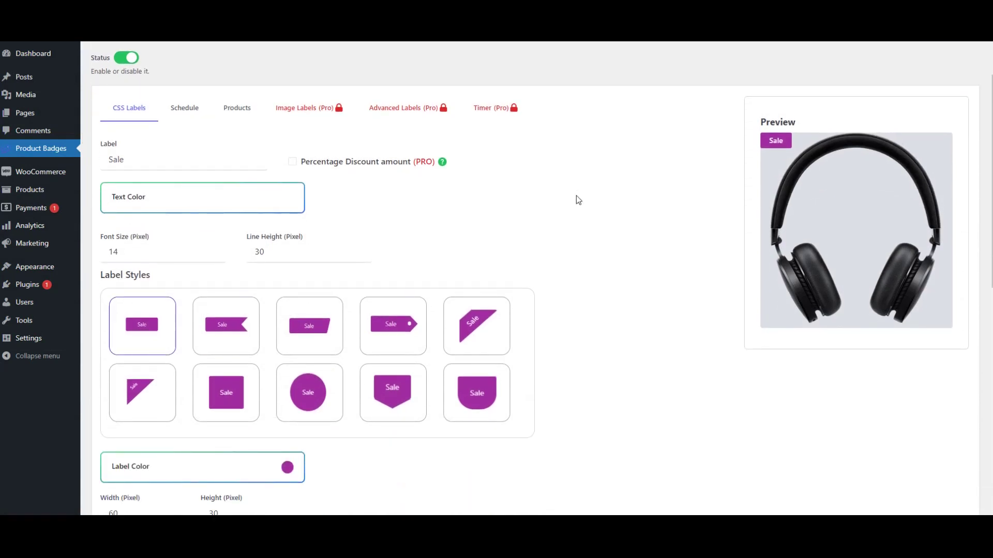
scroll(576, 200, "down", 1)
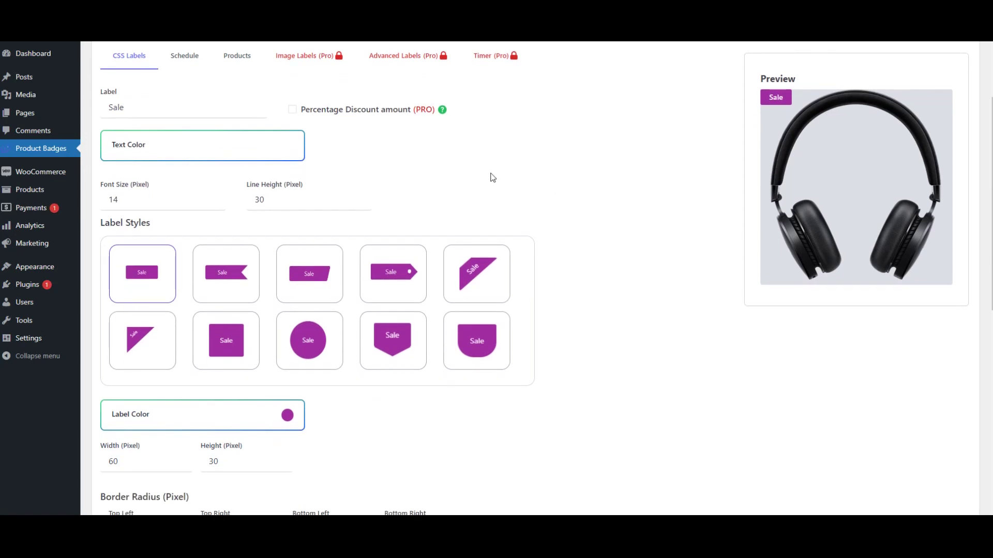
left_click(132, 353)
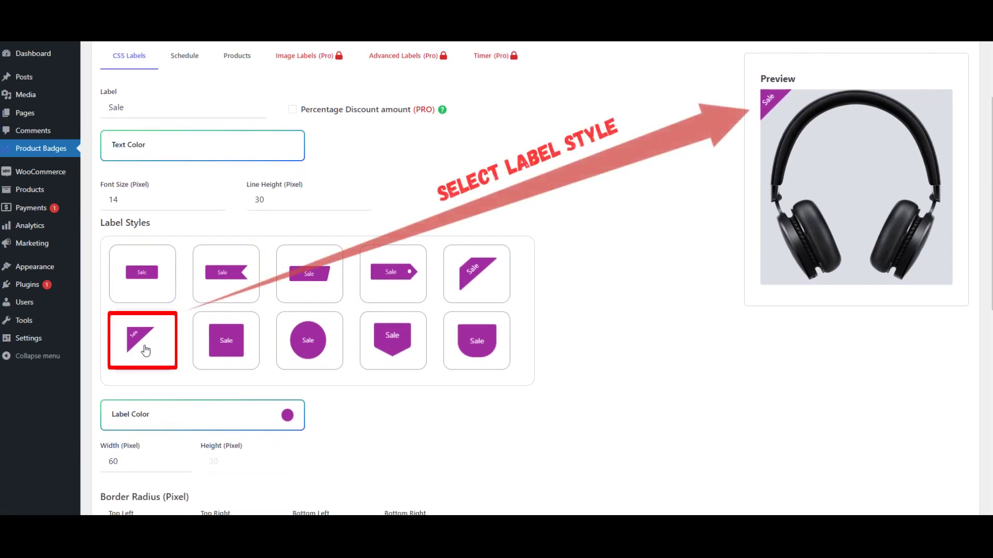
Set width 70, label text 'New', line height 35 and font size 16.
left_click(180, 457)
left_click(180, 458)
left_click(180, 458)
left_click(180, 458)
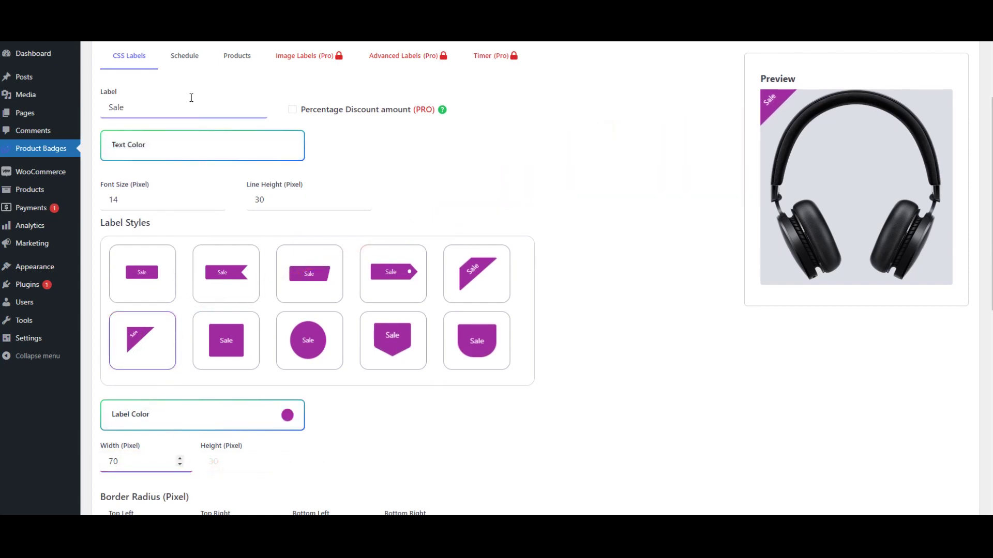
double_click(177, 107)
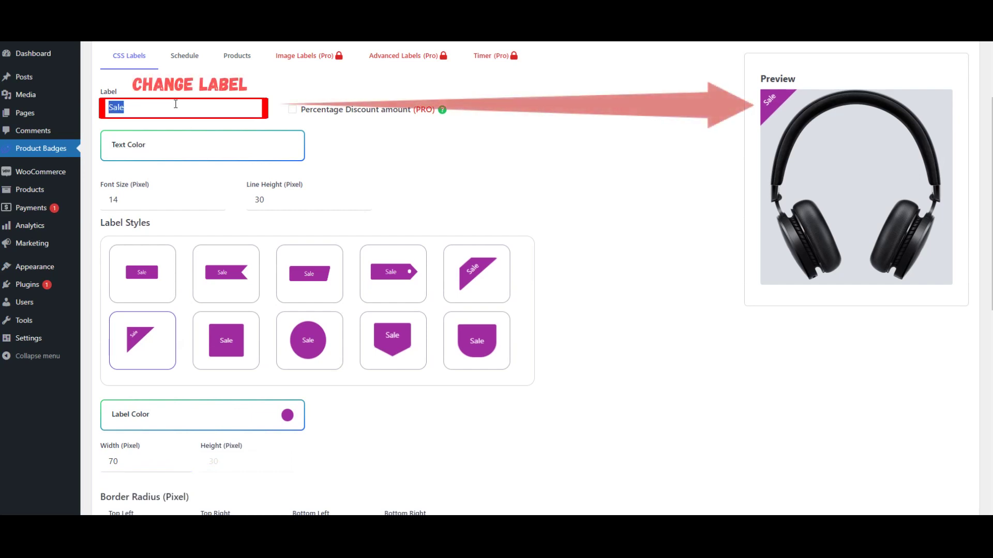
type("N")
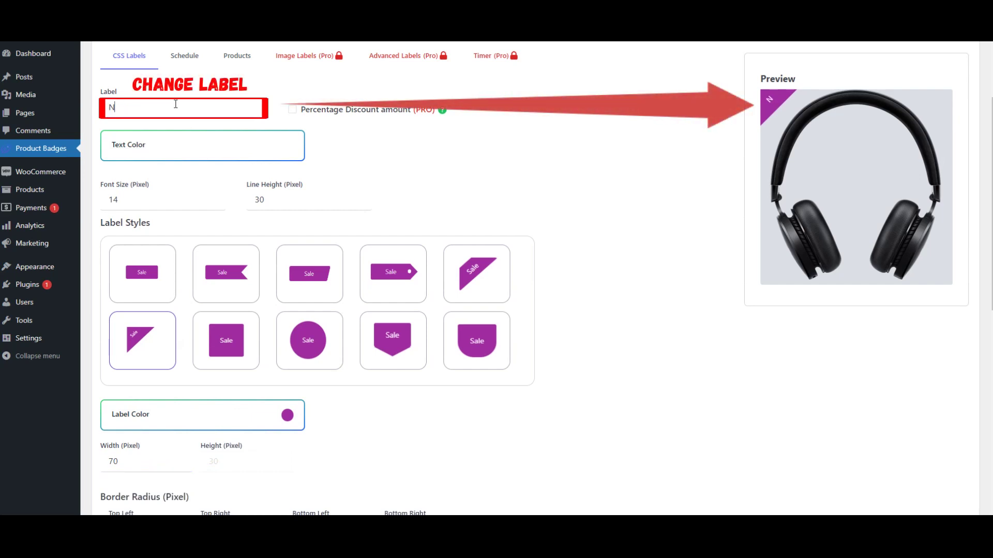
type("ew")
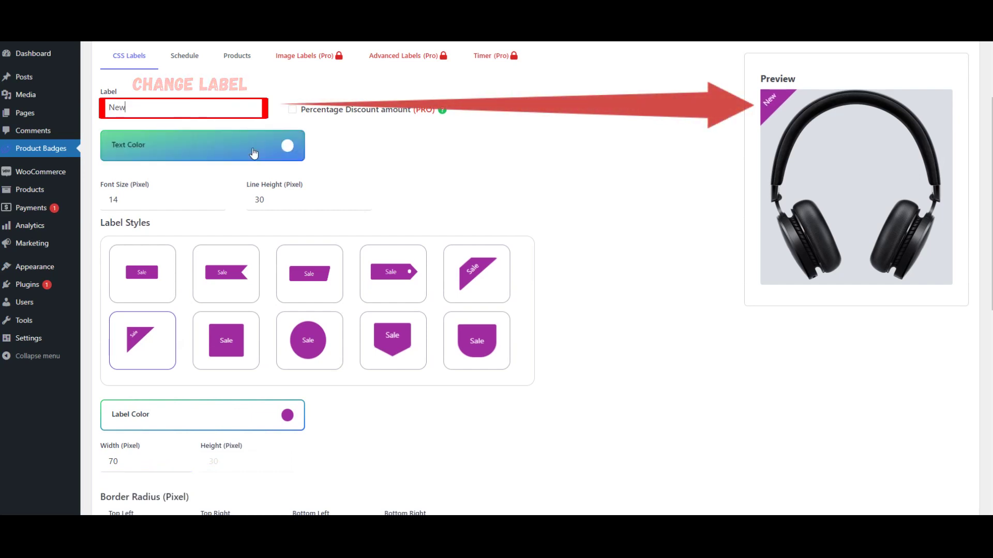
left_click(359, 197)
left_click(359, 196)
left_click(359, 197)
left_click(359, 197)
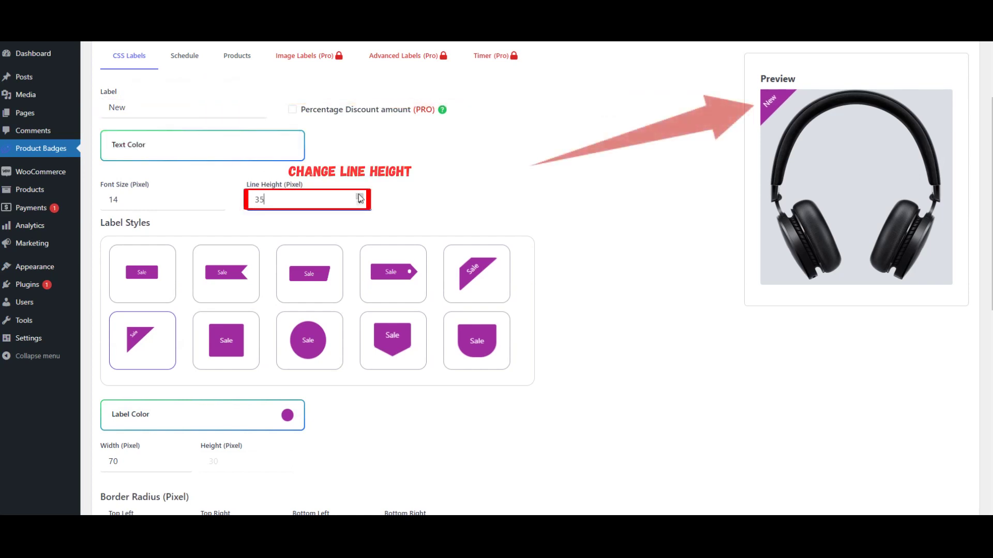
left_click(213, 197)
left_click(213, 197)
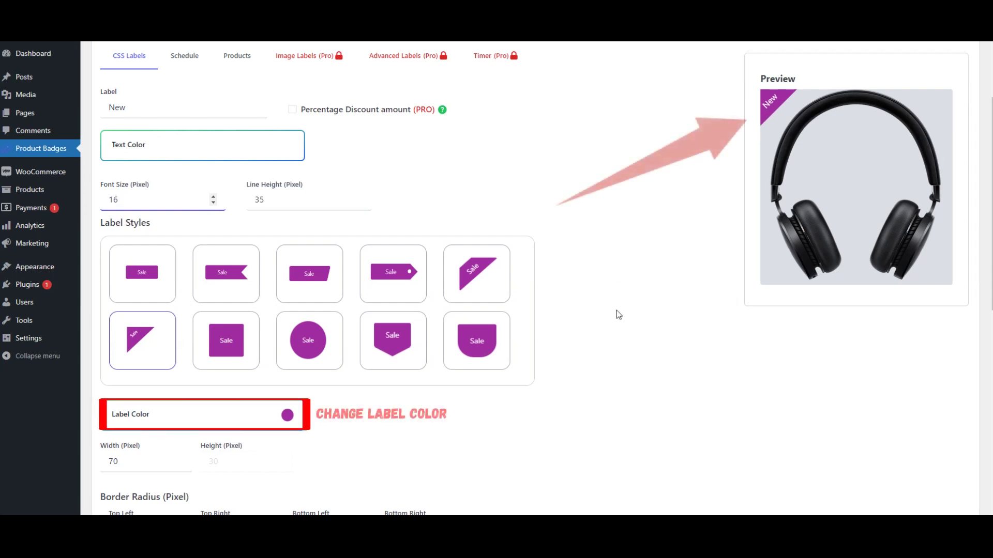
Make the label colour pink (ff9494).
left_click(266, 416)
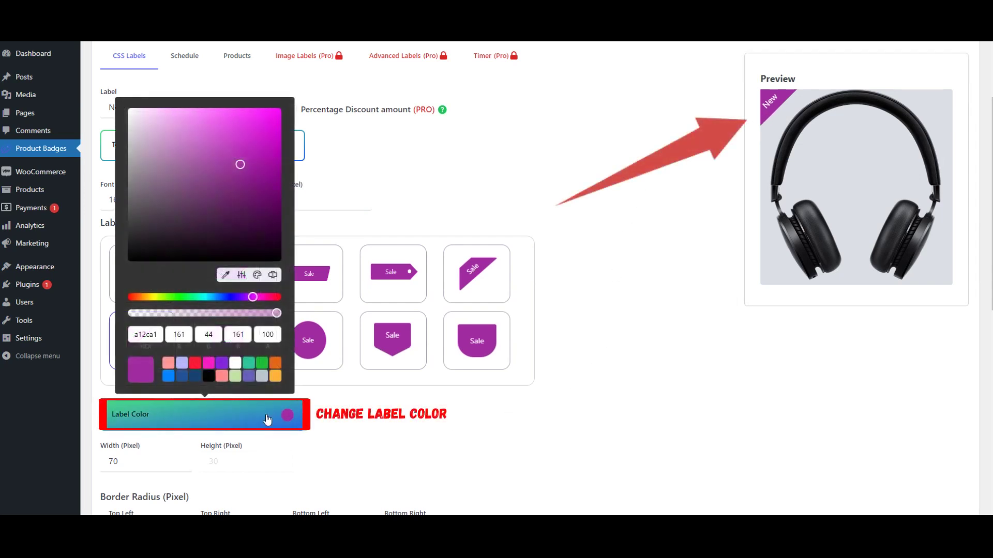
left_click(168, 364)
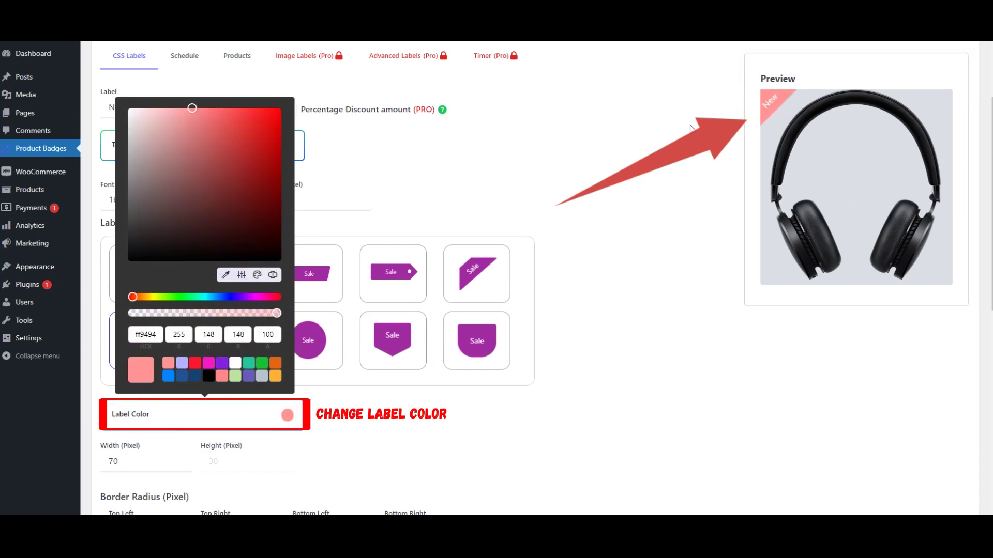
left_click(545, 179)
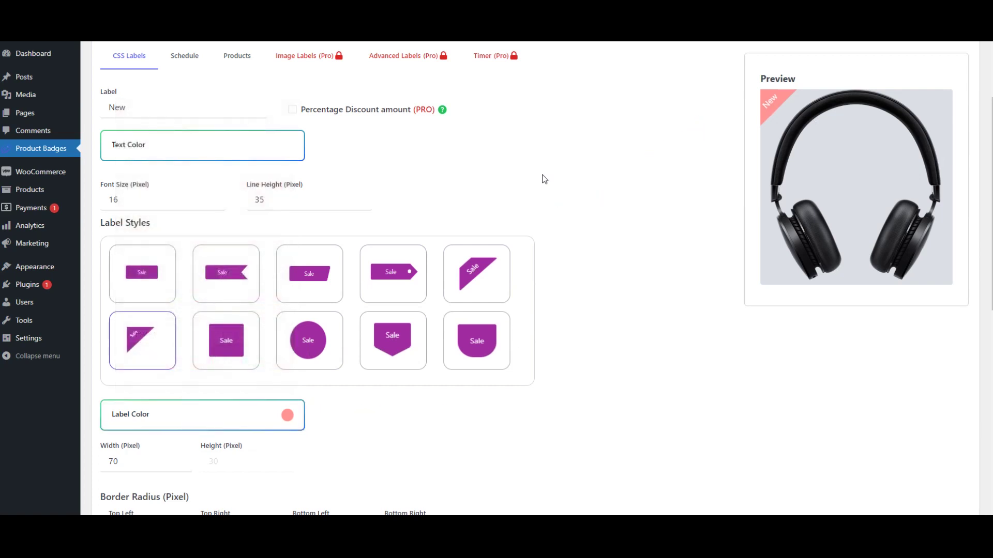
scroll(545, 179, "up", 3)
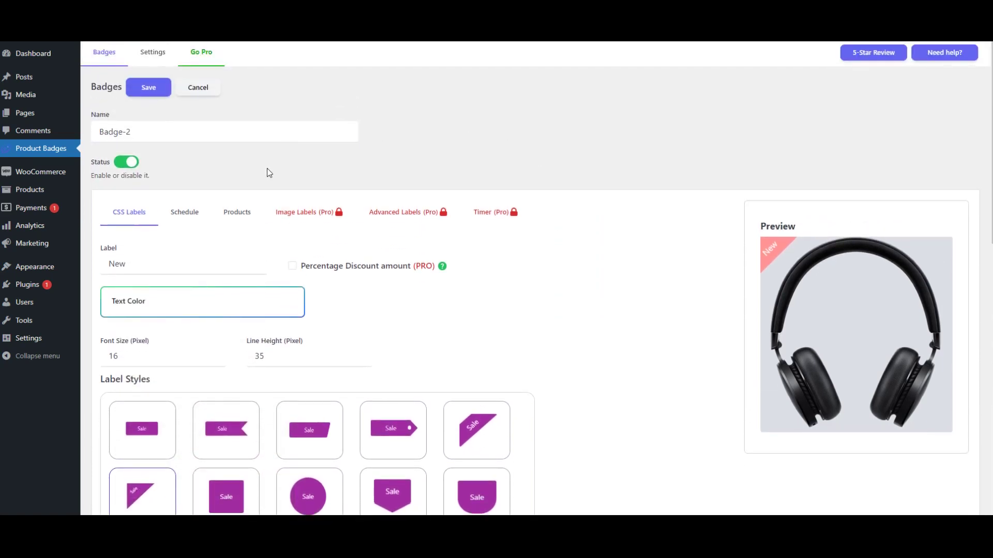
Add a Stock status condition set to In stock, then save Badge-2.
left_click(238, 213)
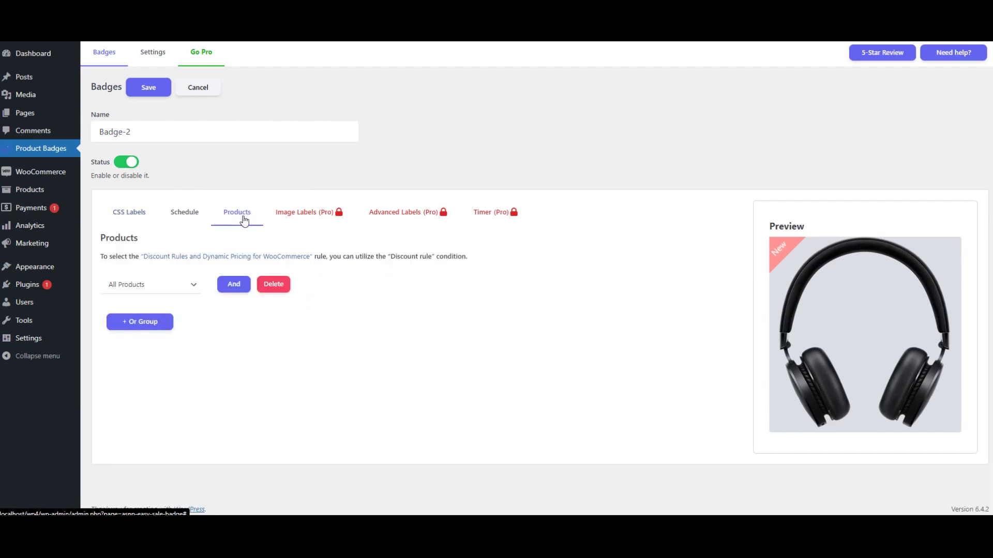
left_click(161, 289)
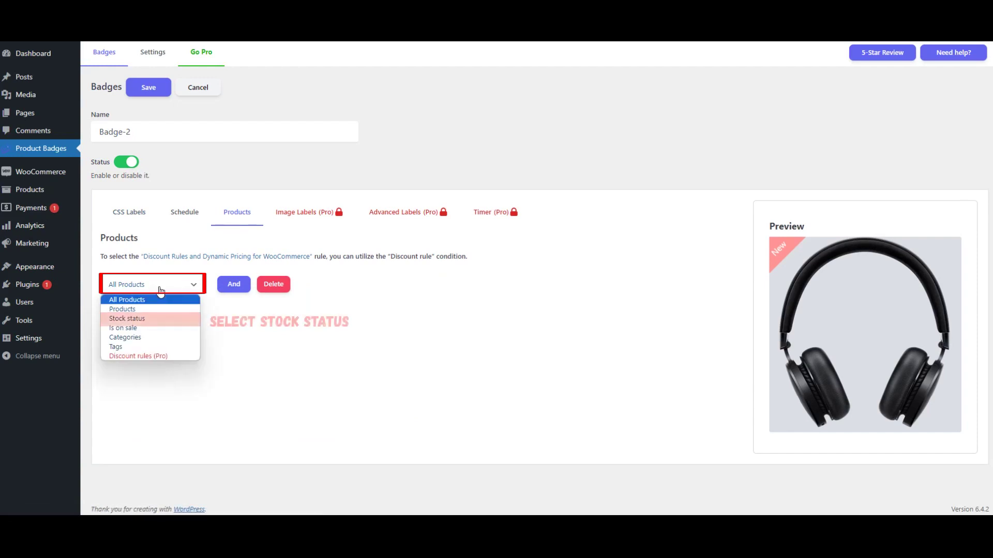
left_click(158, 319)
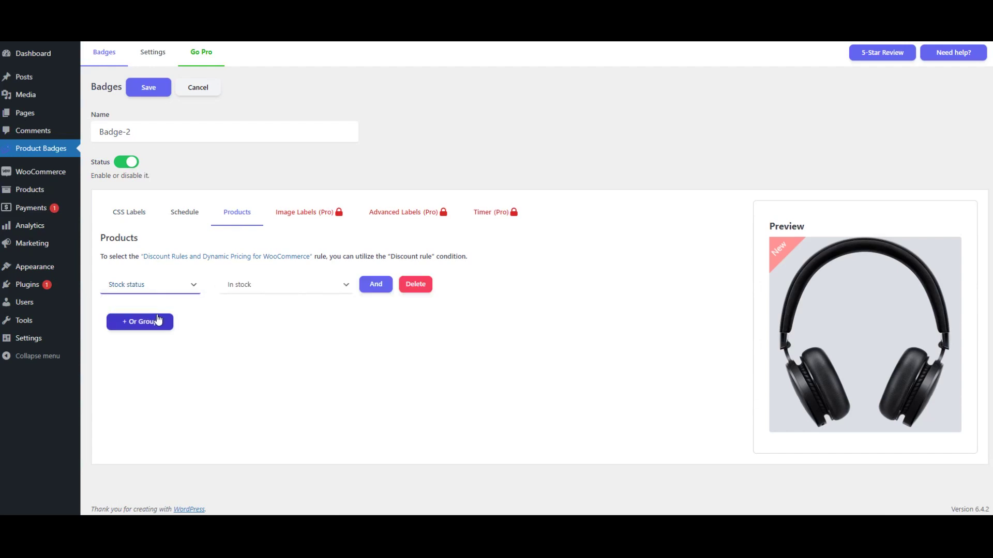
left_click(277, 288)
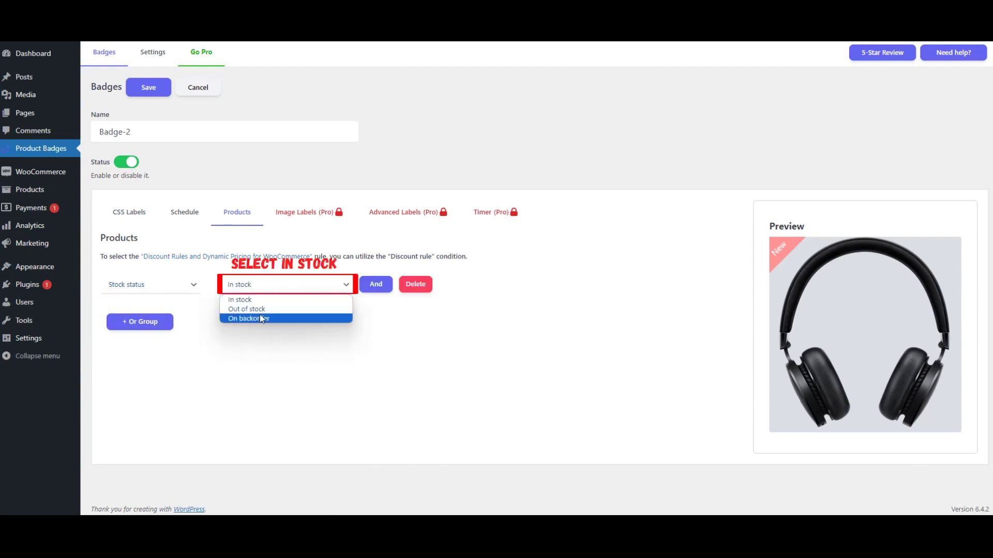
left_click(235, 301)
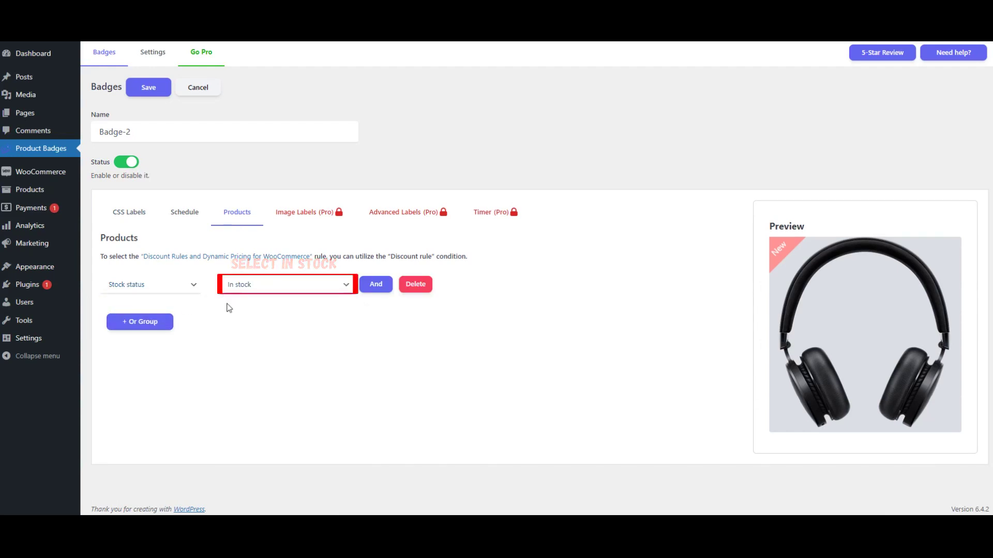
left_click(148, 88)
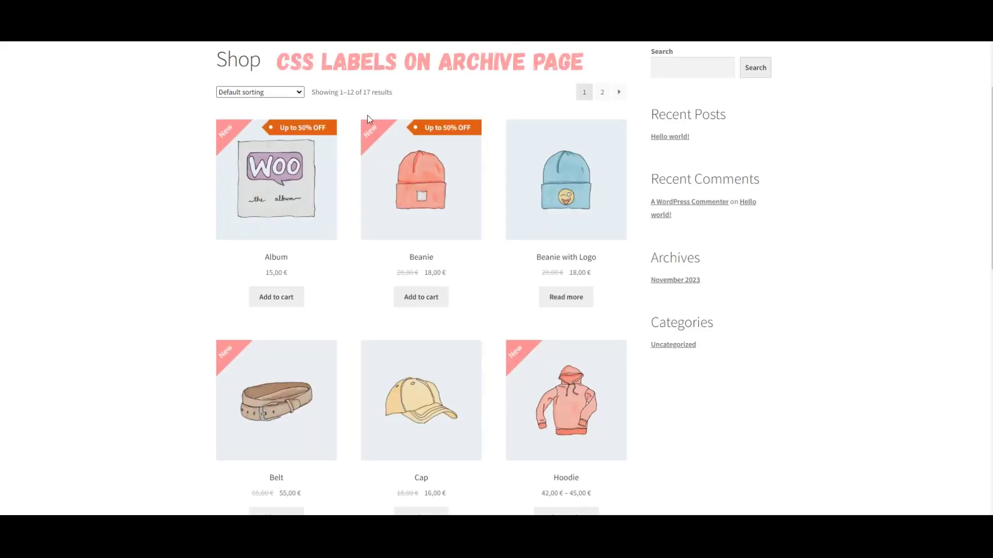
Browse the shop's pink New badges, then view the Polo product page and its New badge.
scroll(389, 144, "down", 3)
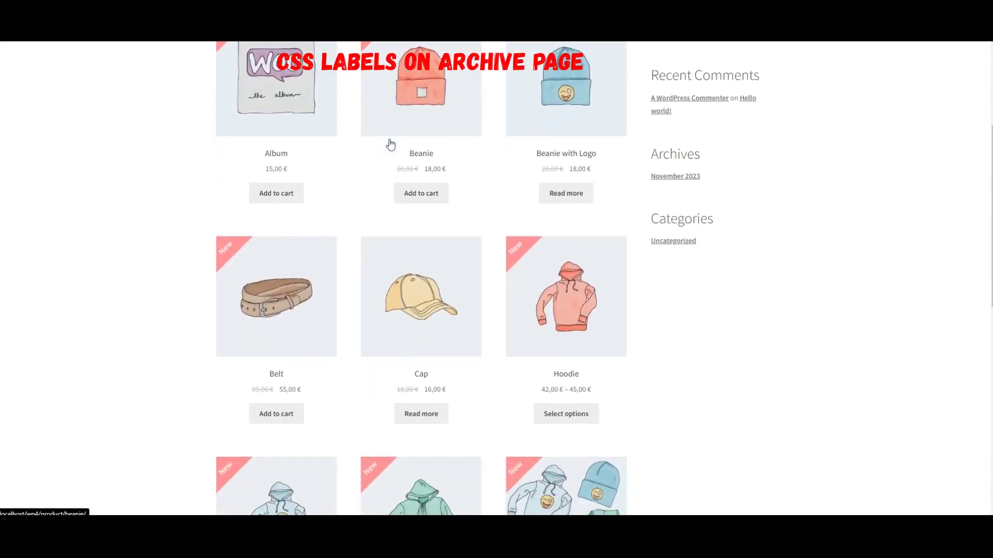
scroll(391, 145, "down", 1)
scroll(390, 145, "down", 1)
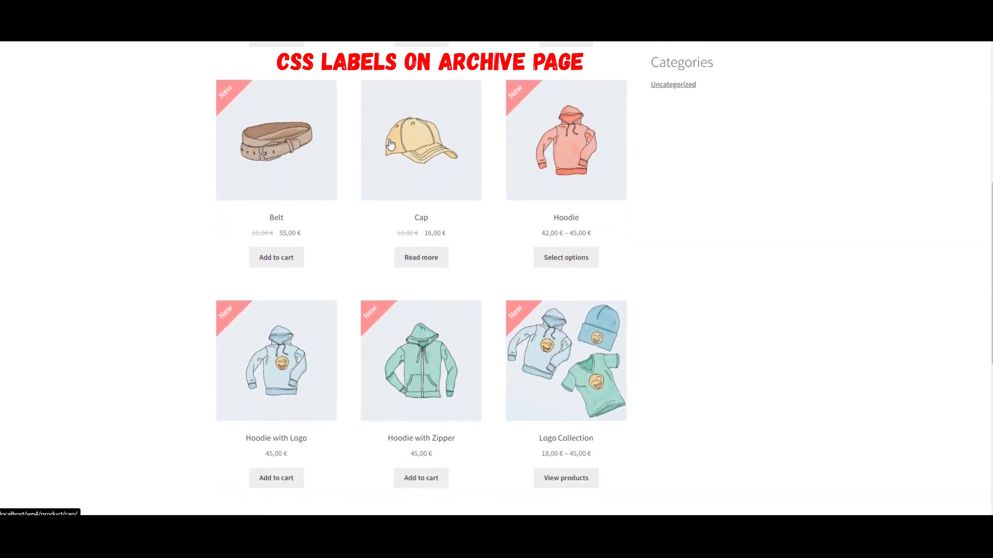
scroll(390, 145, "down", 4)
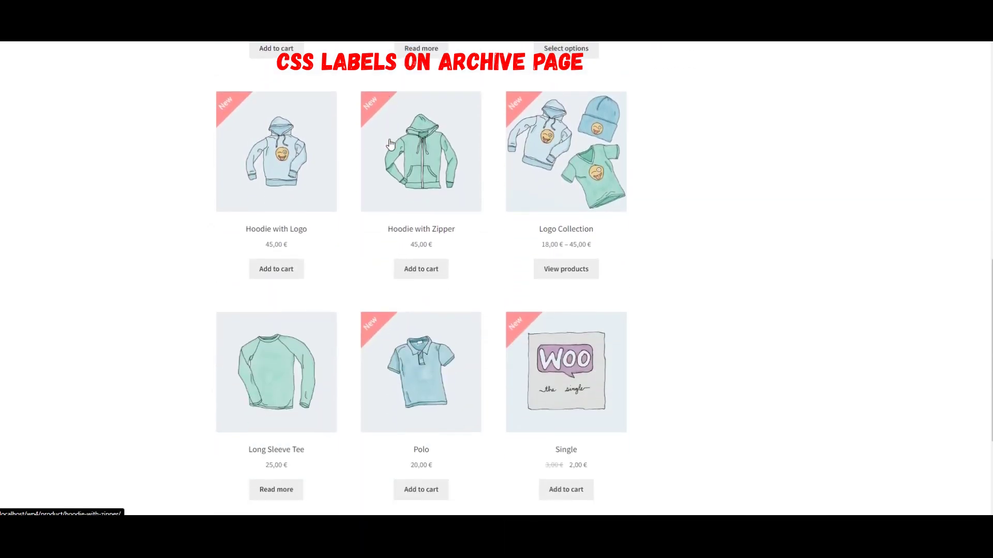
left_click(437, 341)
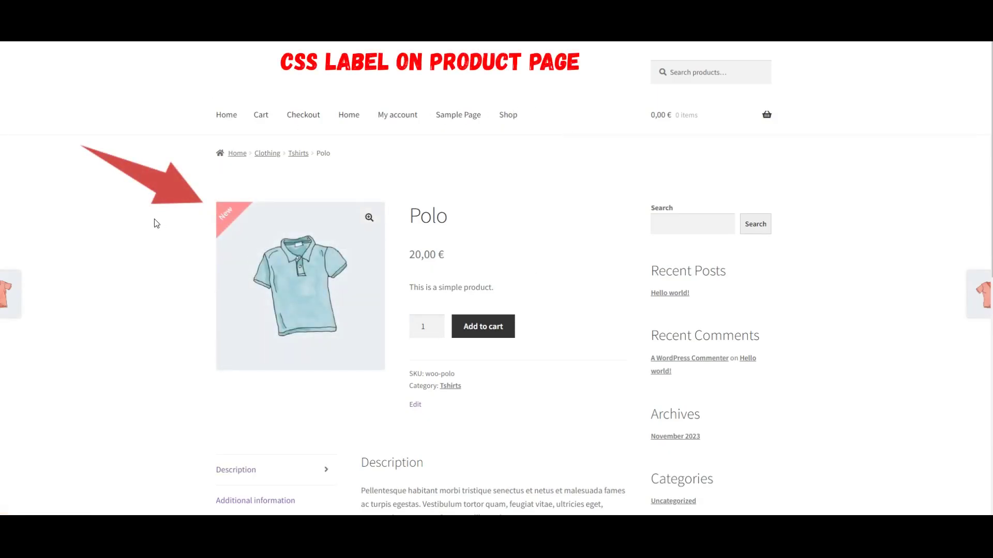
scroll(156, 223, "down", 6)
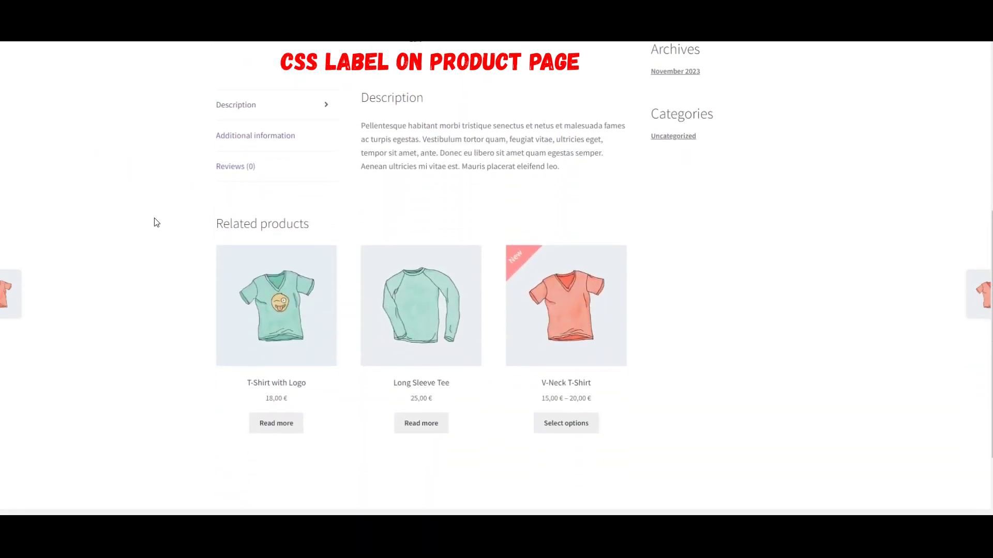
scroll(155, 221, "up", 6)
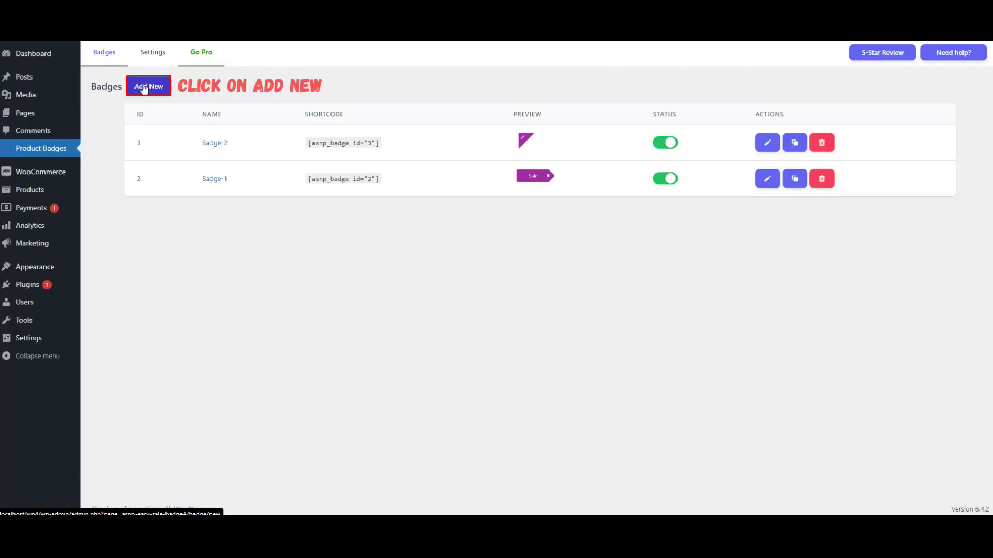
Create a new badge, Badge-3, and change its label to SALE.
left_click(150, 87)
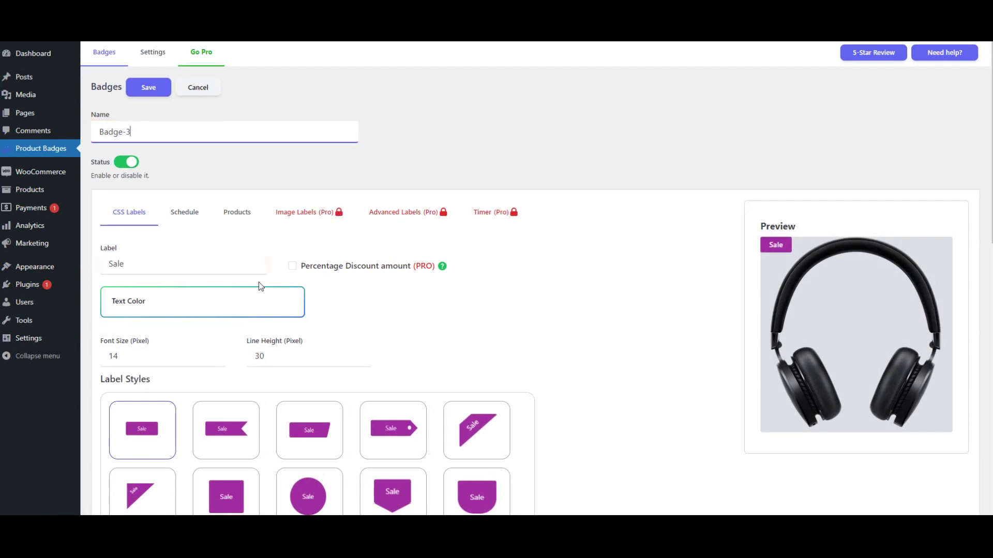
left_click_drag(146, 267, 115, 265)
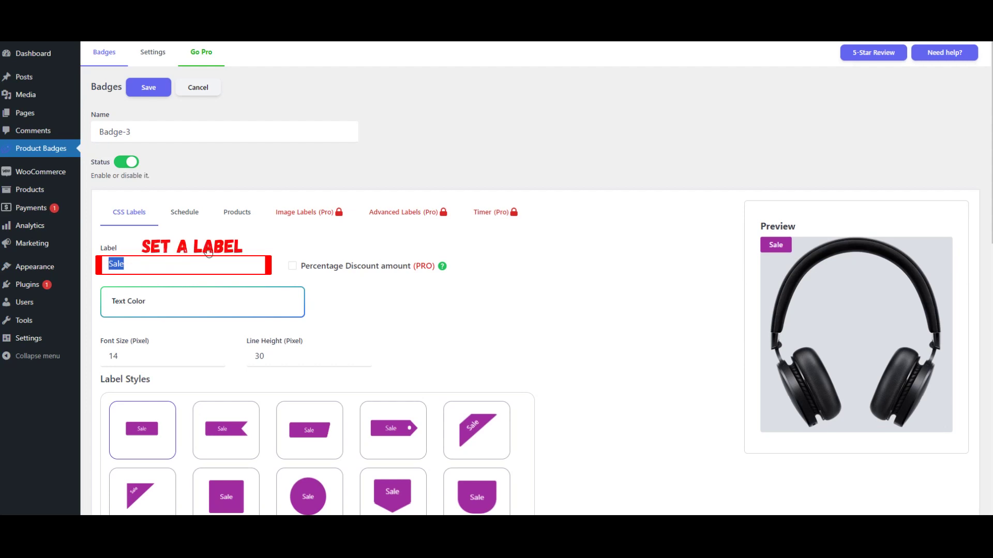
type("ALE")
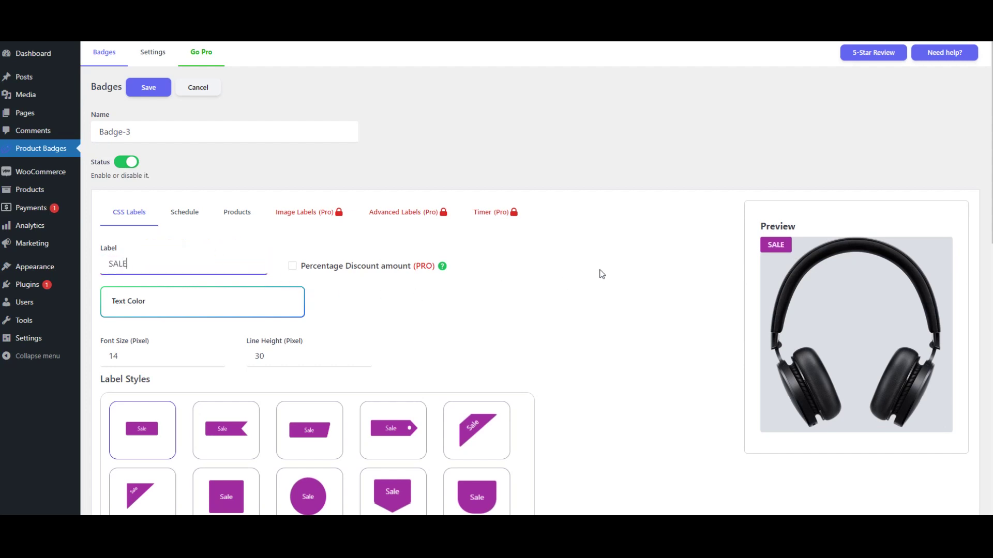
Raise the SALE badge's width from 60 to 80 pixels.
scroll(600, 274, "down", 3)
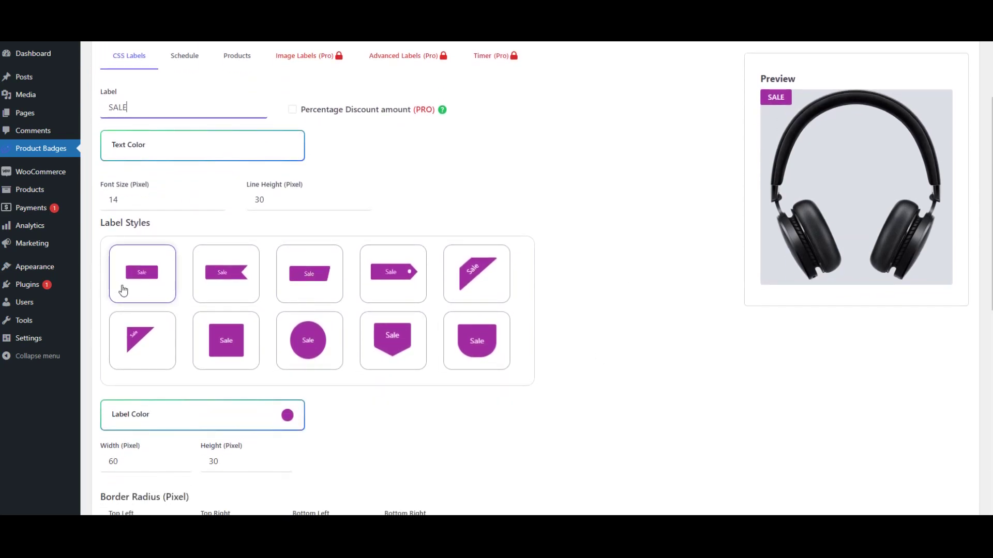
left_click(180, 459)
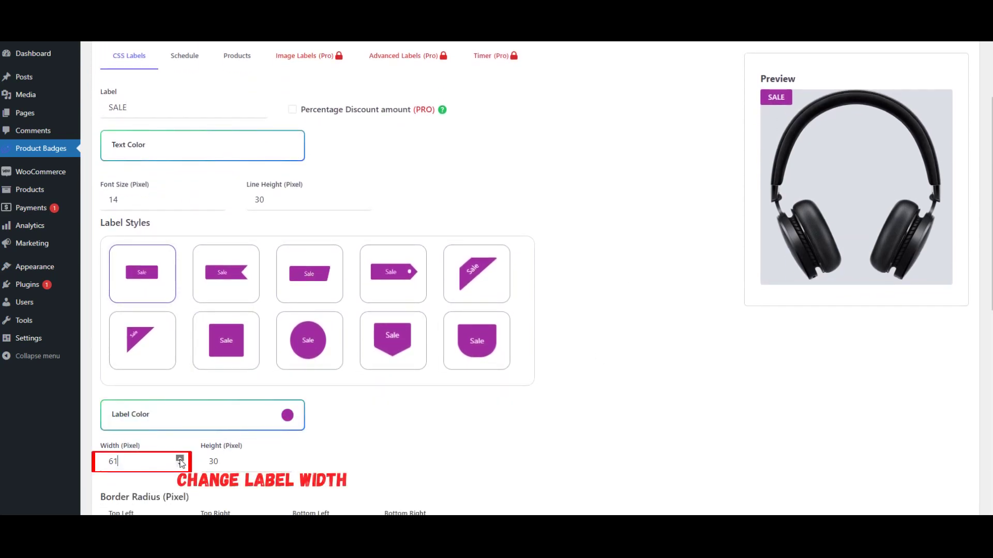
left_click_drag(180, 459, 179, 458)
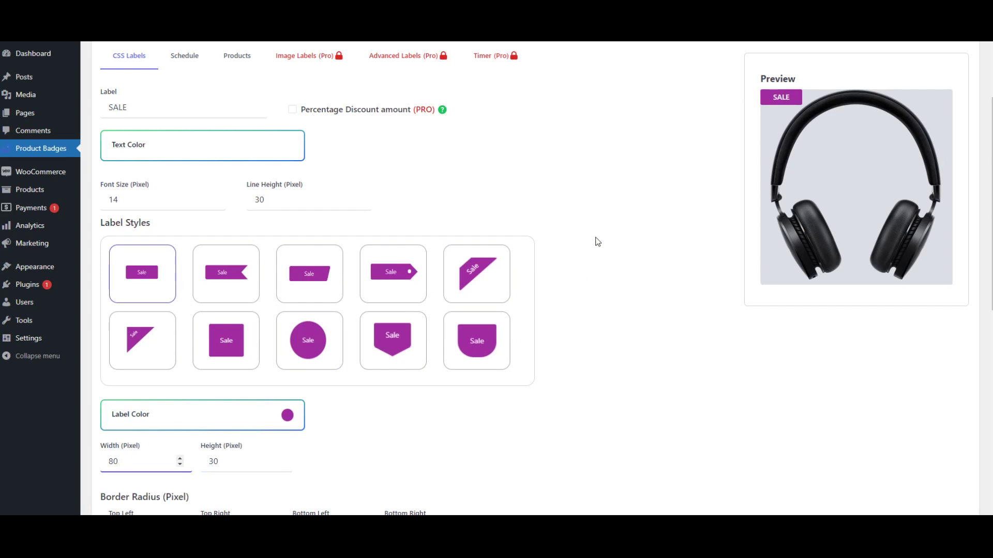
scroll(595, 241, "down", 3)
Set all four border radius corners of Badge-3 to 20 px.
scroll(597, 242, "down", 1)
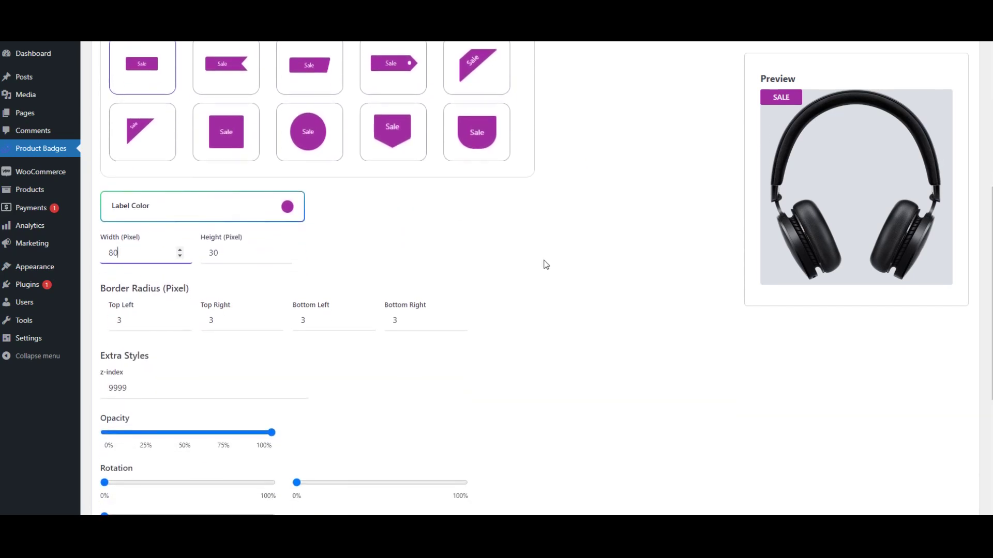
left_click(180, 317)
left_click(179, 317)
left_click(180, 317)
left_click(180, 317)
left_click(180, 317)
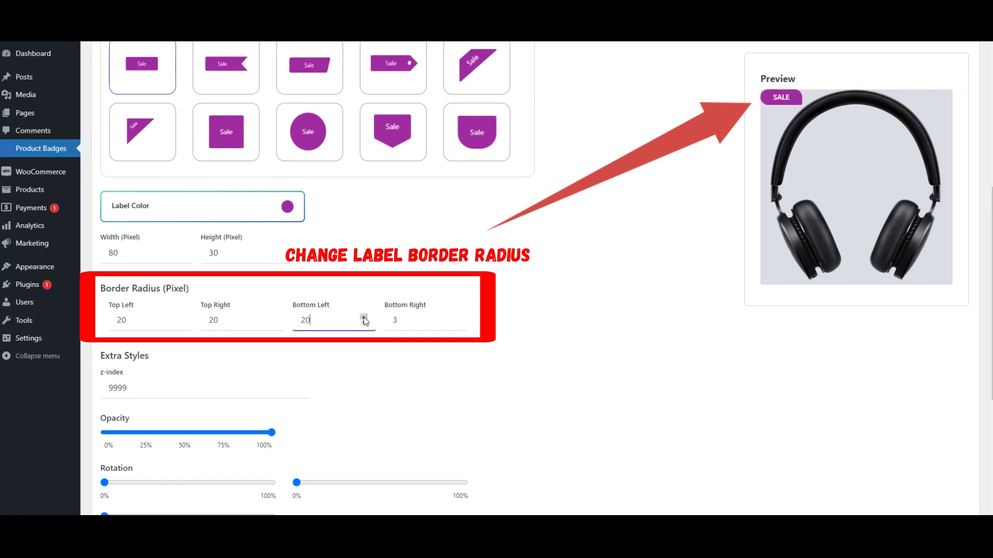
left_click_drag(456, 318, 456, 317)
left_click(455, 318)
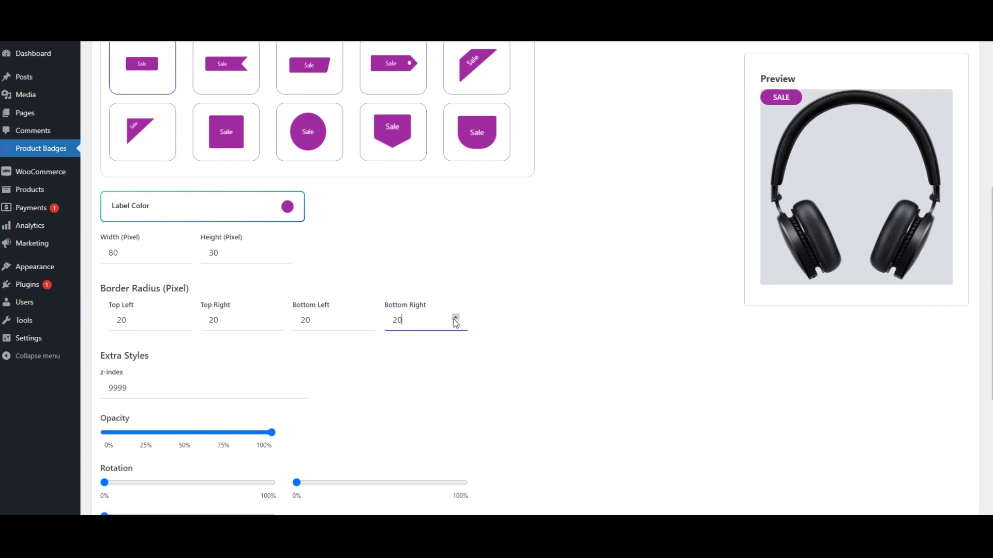
Make the badge's label colour teal (21c599).
left_click(248, 214)
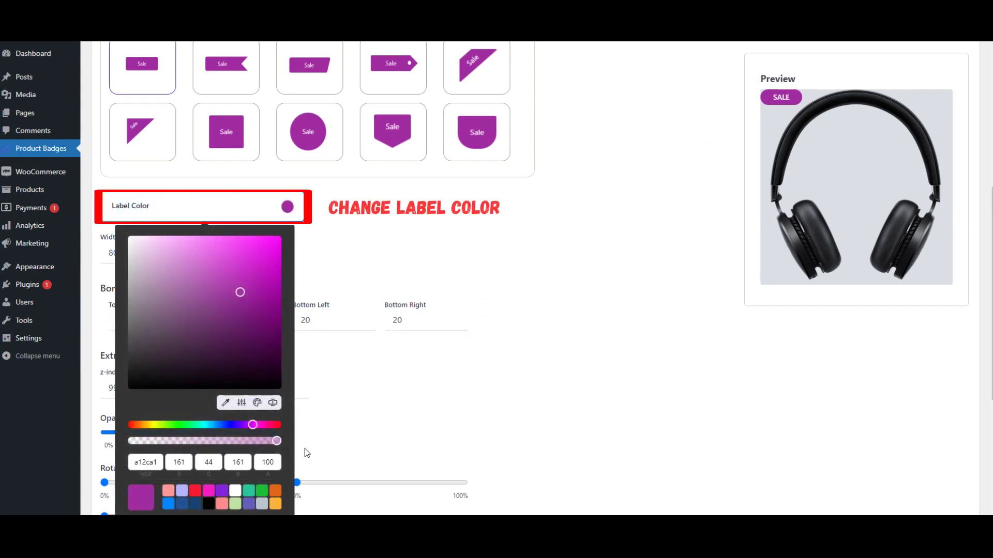
left_click(249, 489)
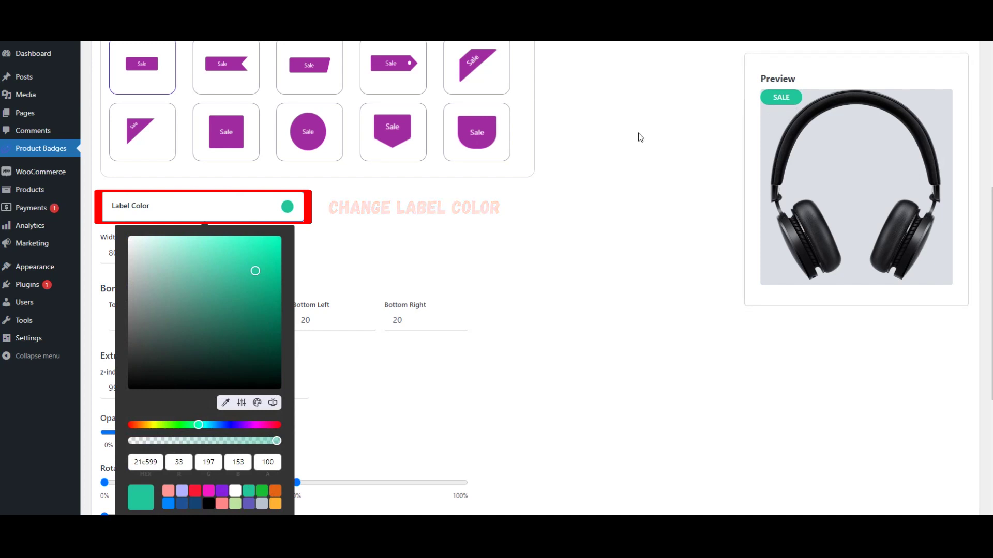
left_click(583, 184)
Position the badge at the bottom-left of the product image.
scroll(583, 188, "down", 4)
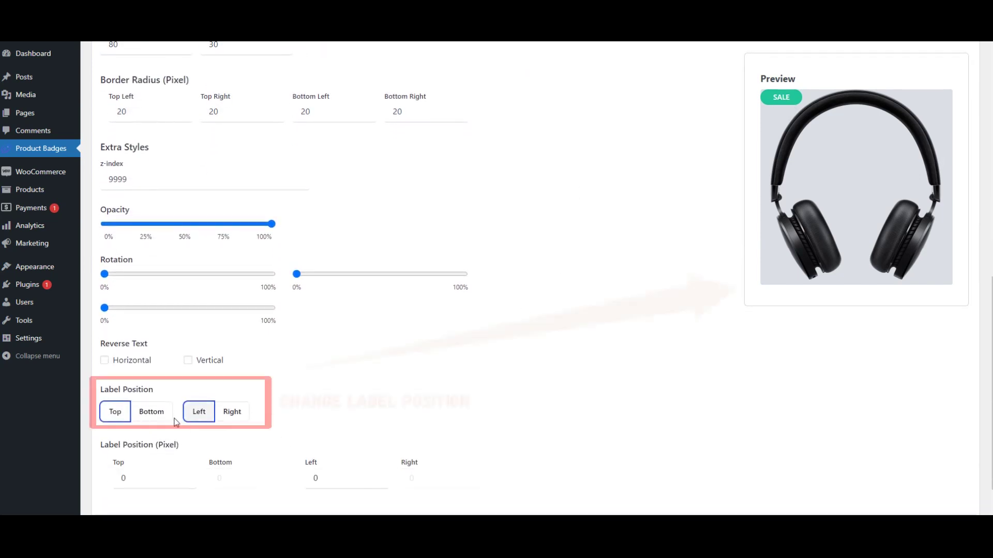
left_click(151, 411)
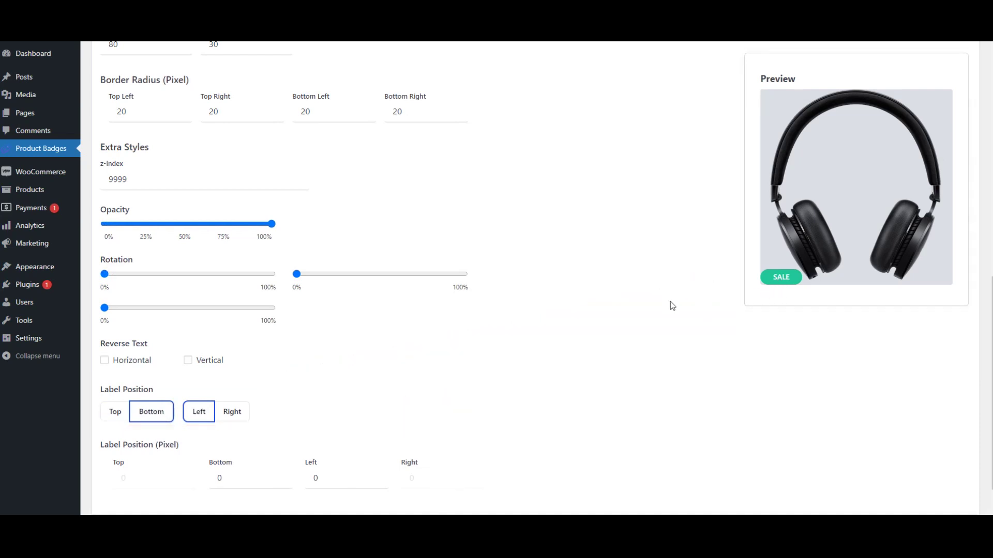
scroll(554, 327, "up", 10)
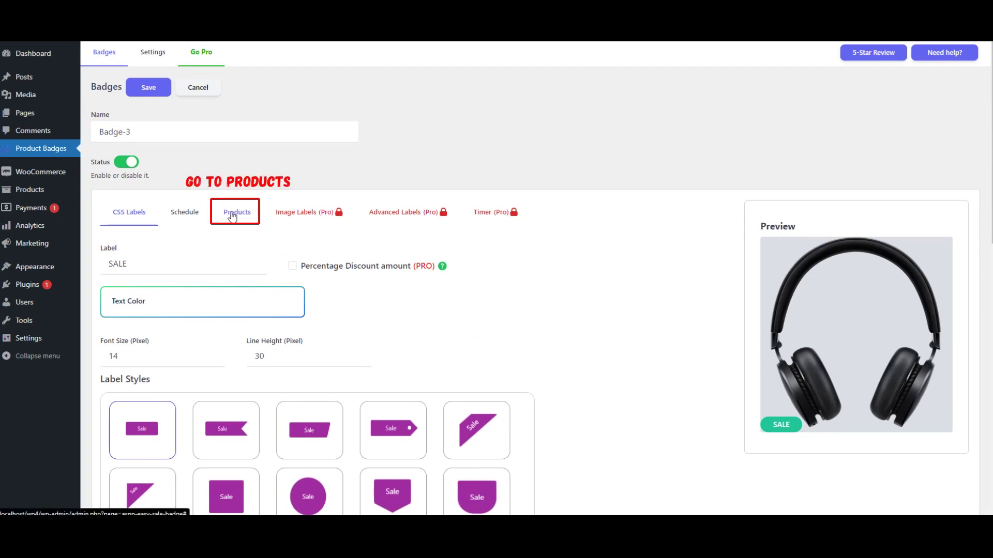
Keep Badge-3 applied to All Products and save it.
left_click(232, 216)
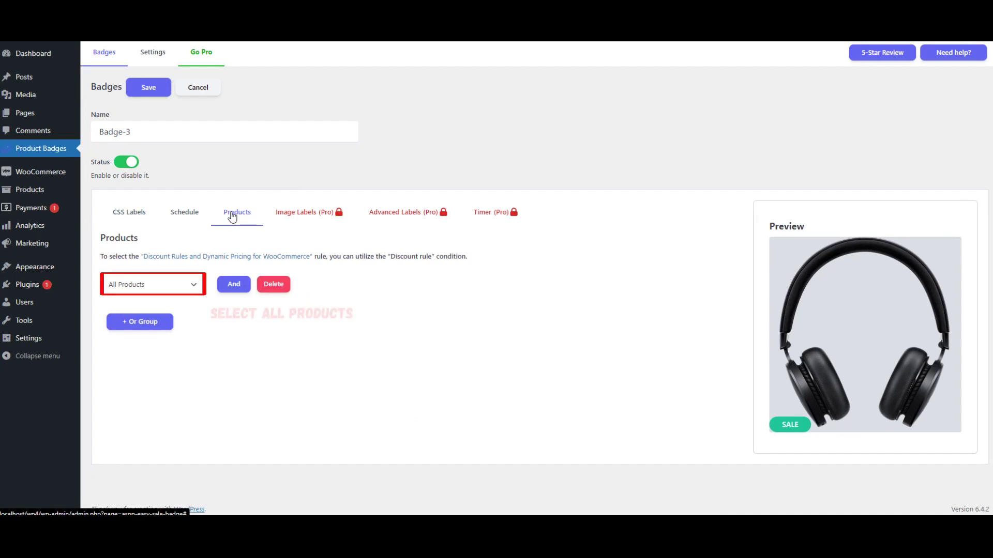
left_click(173, 294)
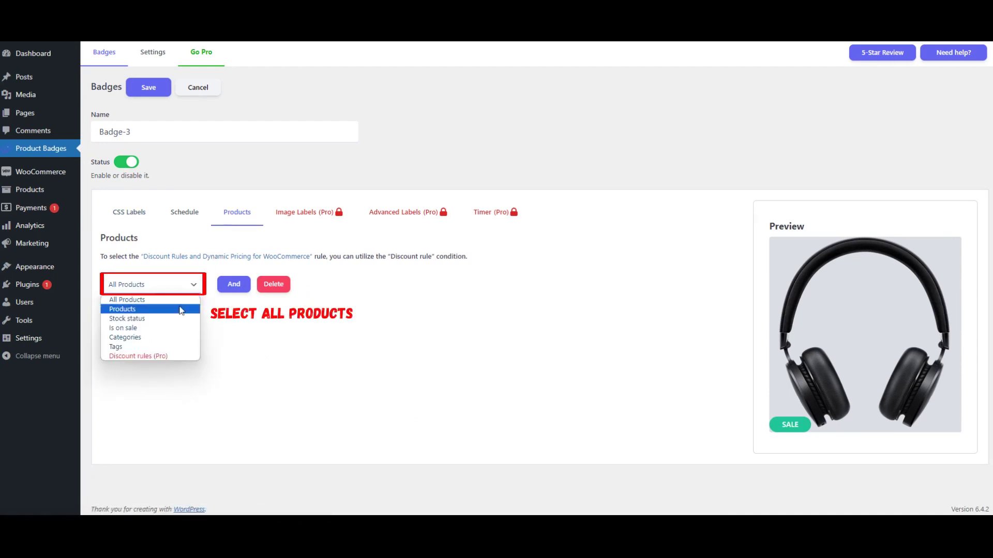
left_click(135, 301)
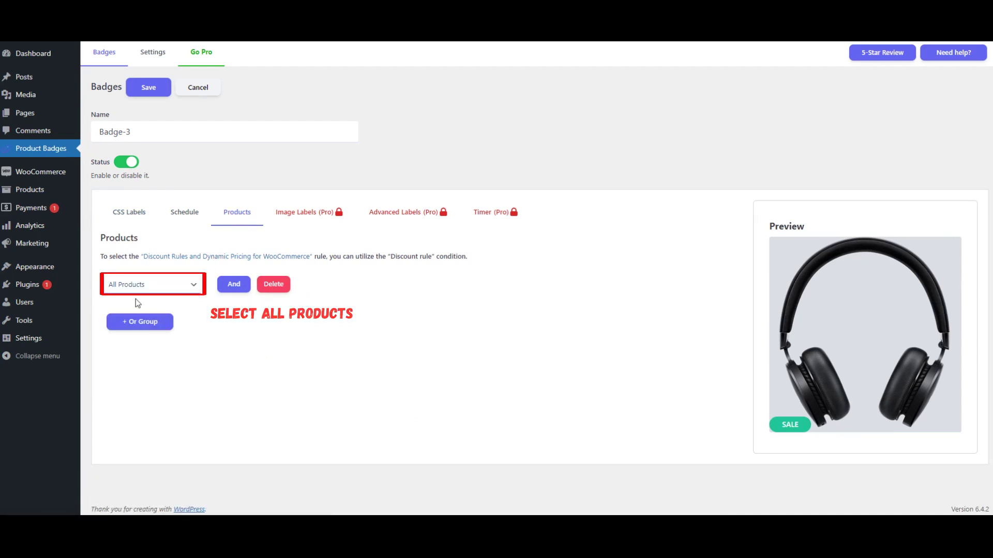
left_click(150, 89)
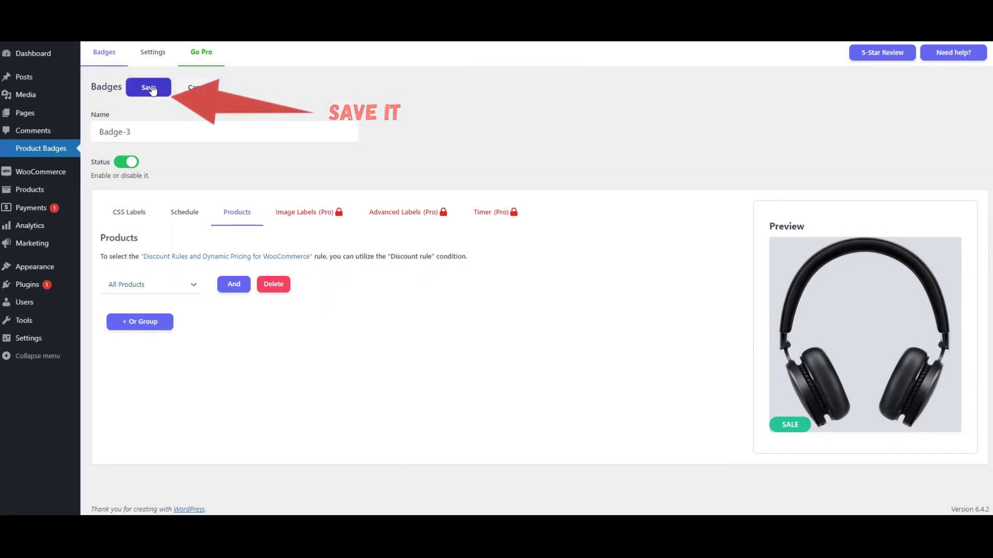
Disable Badge-2 and Badge-1 in the Product Badges list.
left_click(97, 53)
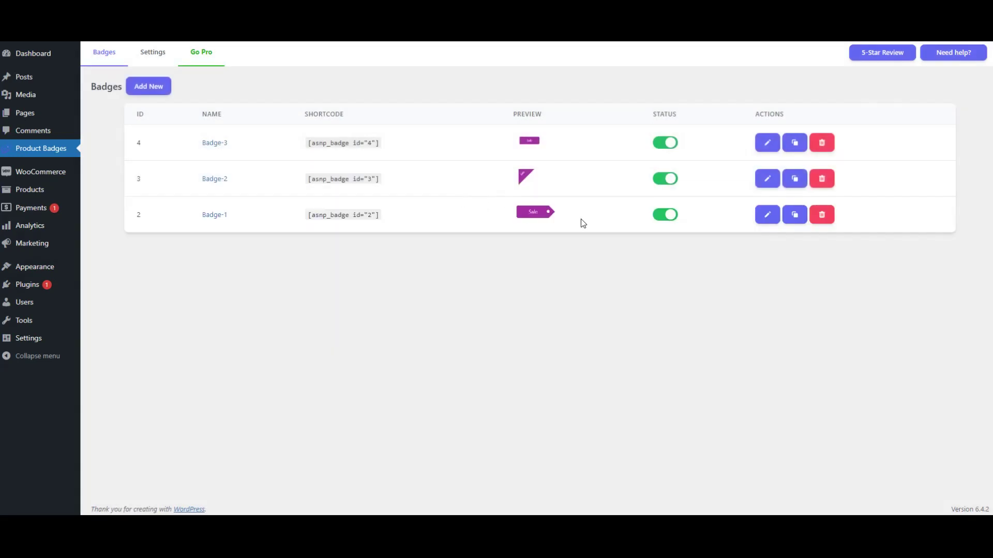
left_click(671, 180)
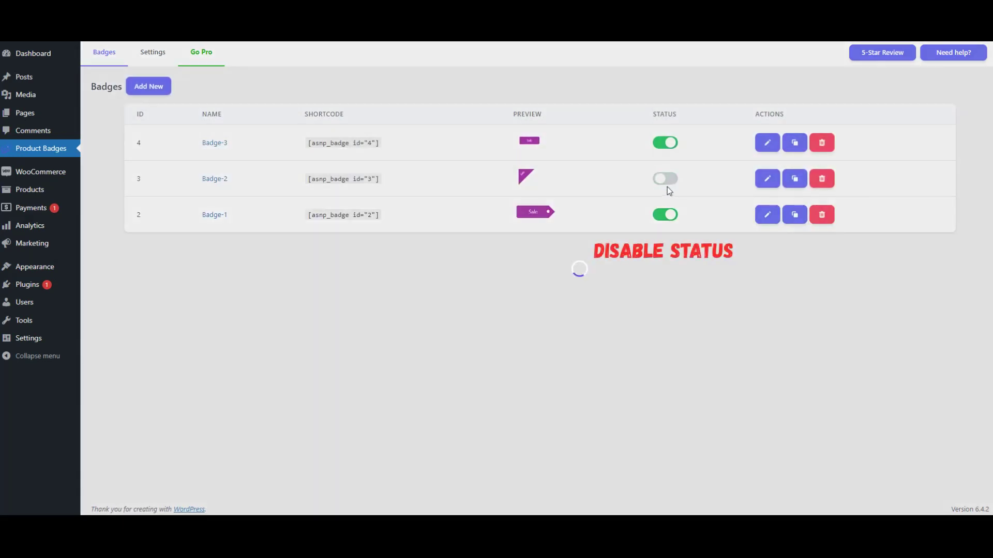
left_click(663, 222)
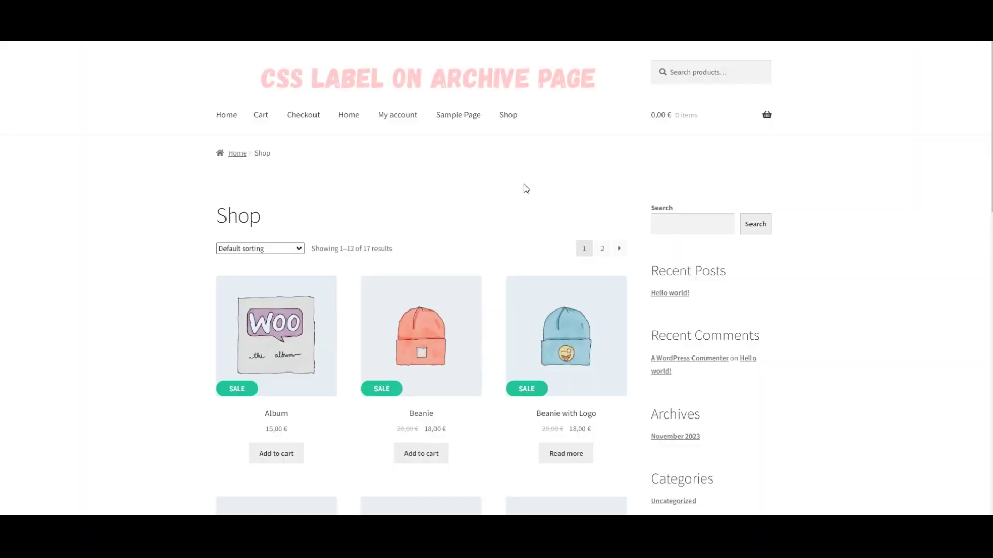
Browse the shop's teal SALE badges, then view the Polo product page and its badge.
scroll(524, 187, "down", 2)
scroll(694, 208, "down", 2)
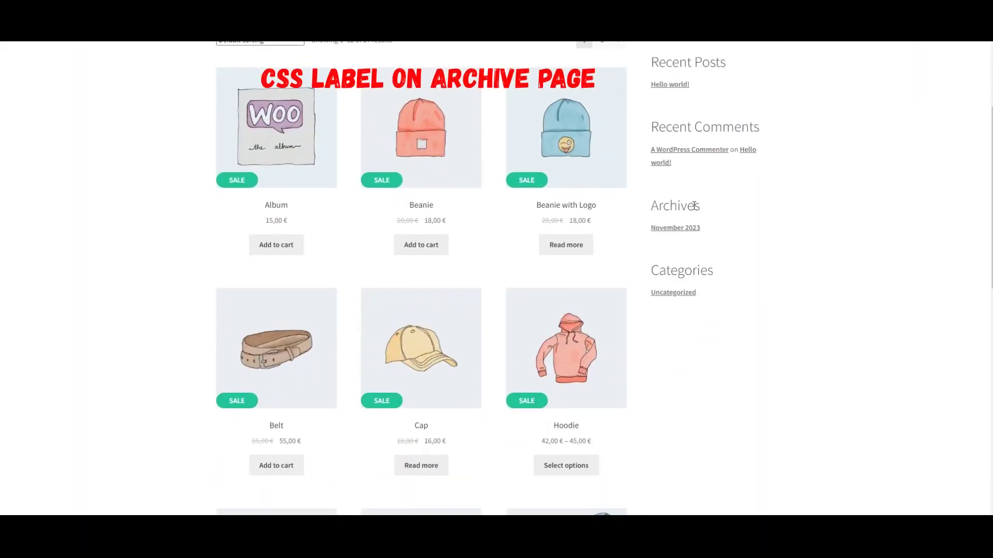
scroll(694, 207, "down", 4)
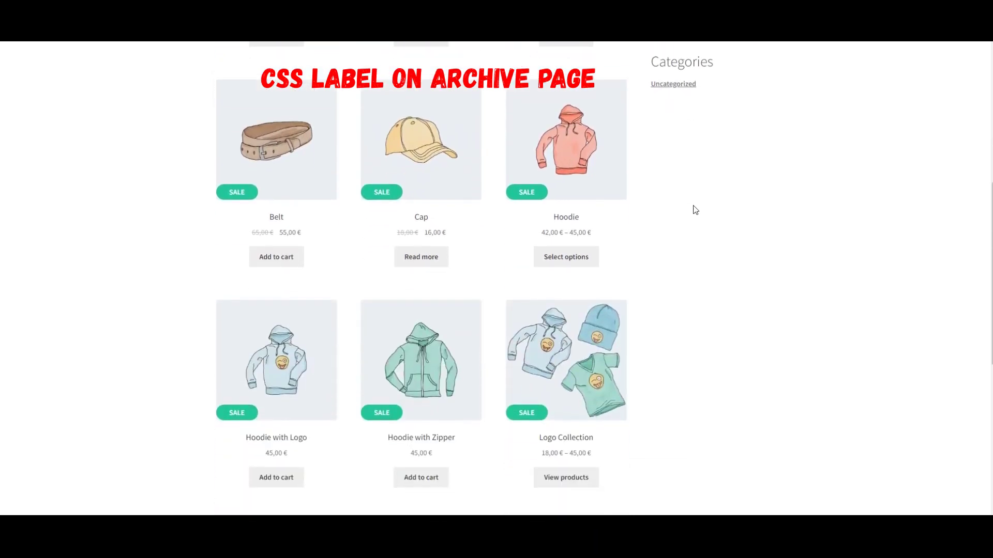
scroll(694, 209, "down", 4)
scroll(695, 209, "down", 2)
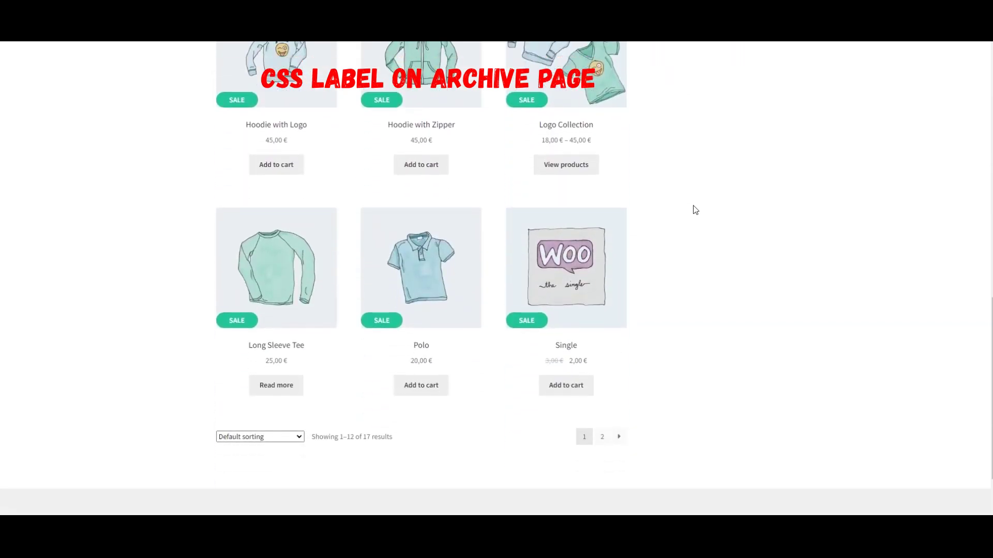
left_click(423, 257)
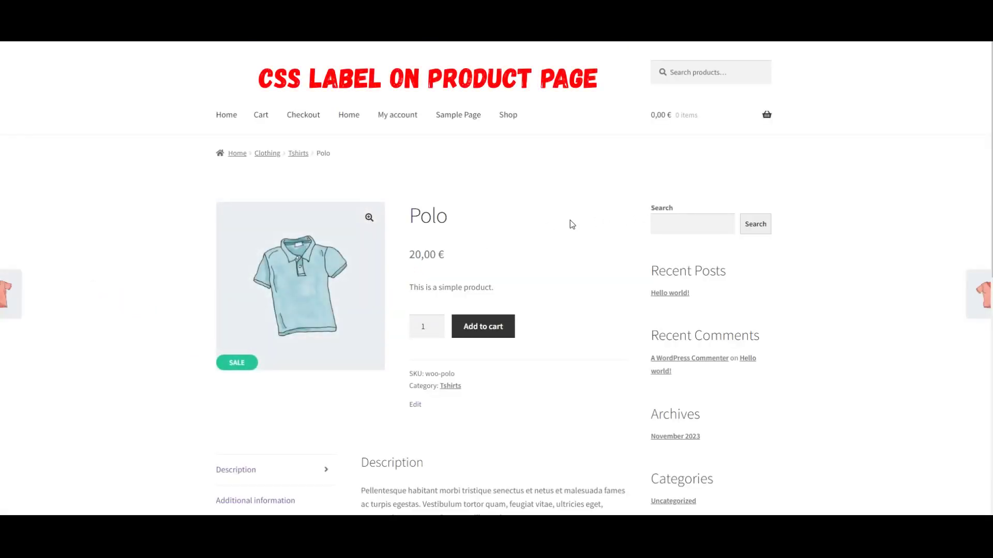
scroll(572, 224, "down", 6)
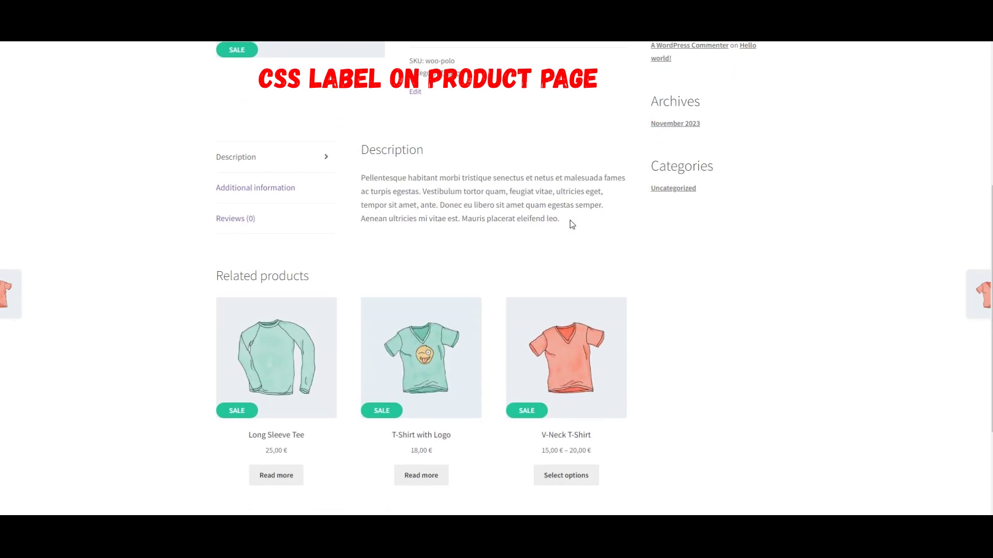
scroll(570, 221, "up", 4)
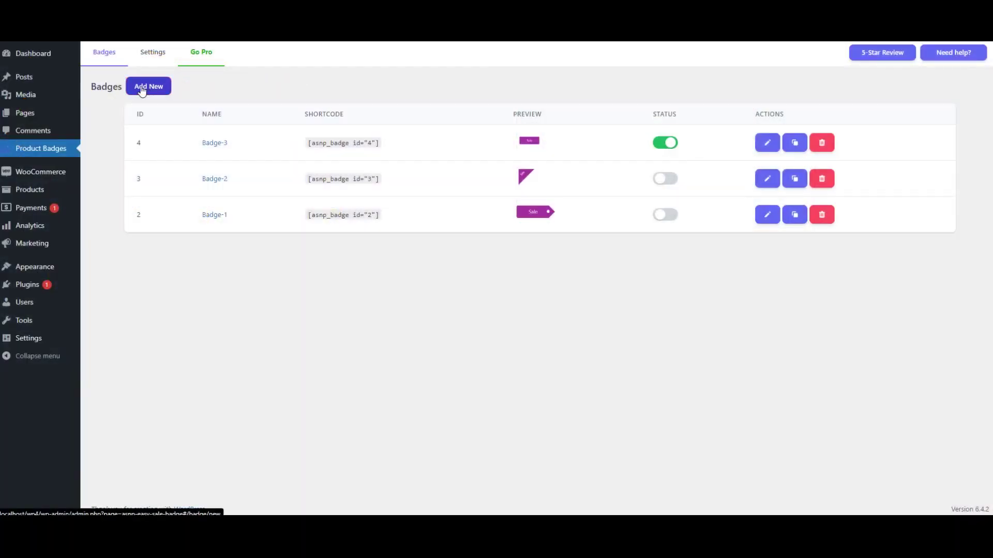
Start a new badge and switch it to the ribbon-shaped style.
left_click(142, 89)
left_click(168, 130)
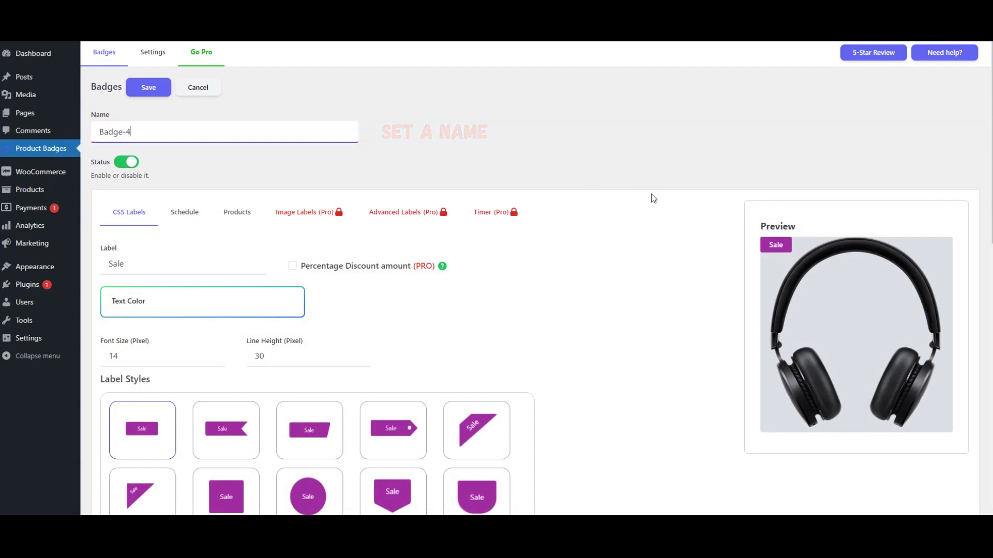
scroll(652, 201, "down", 2)
scroll(653, 201, "down", 1)
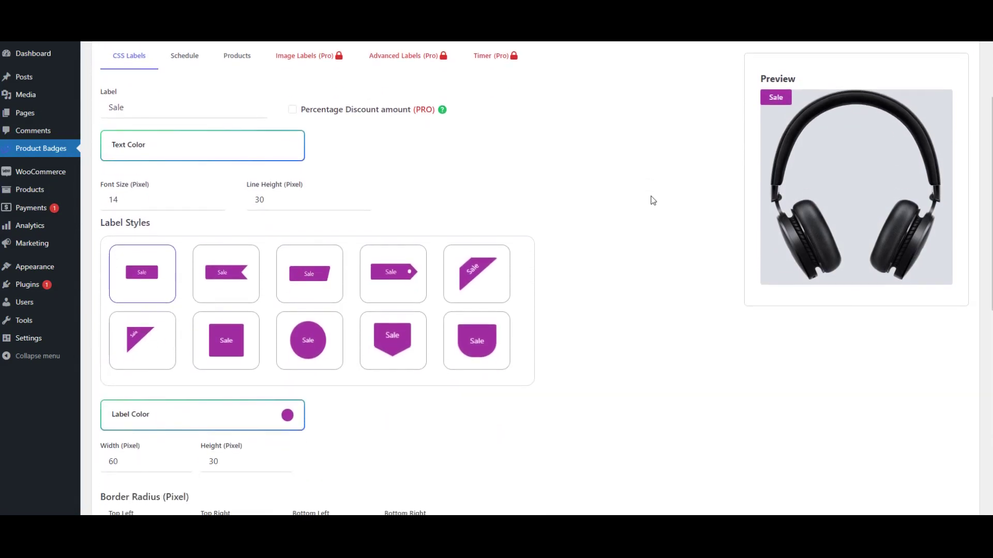
left_click(164, 106)
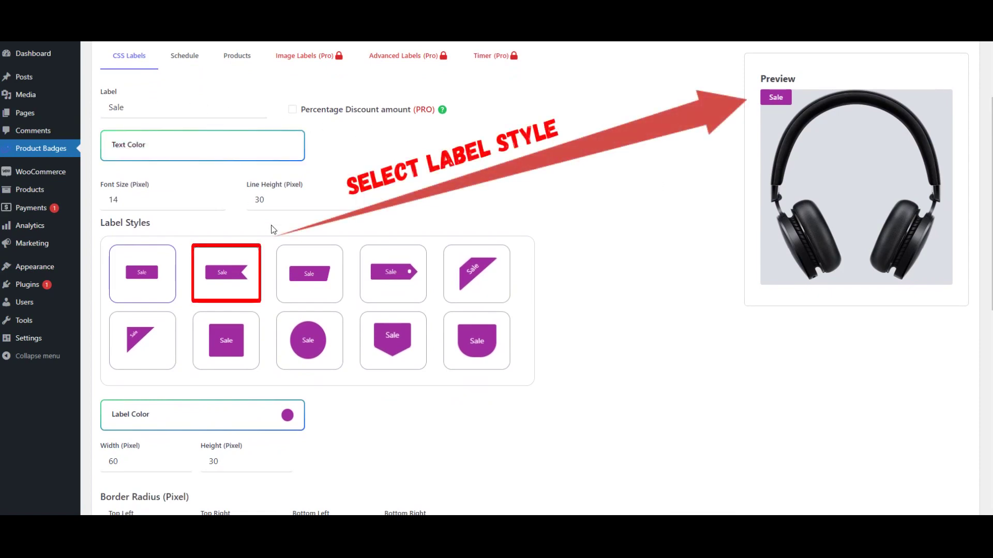
left_click(191, 452)
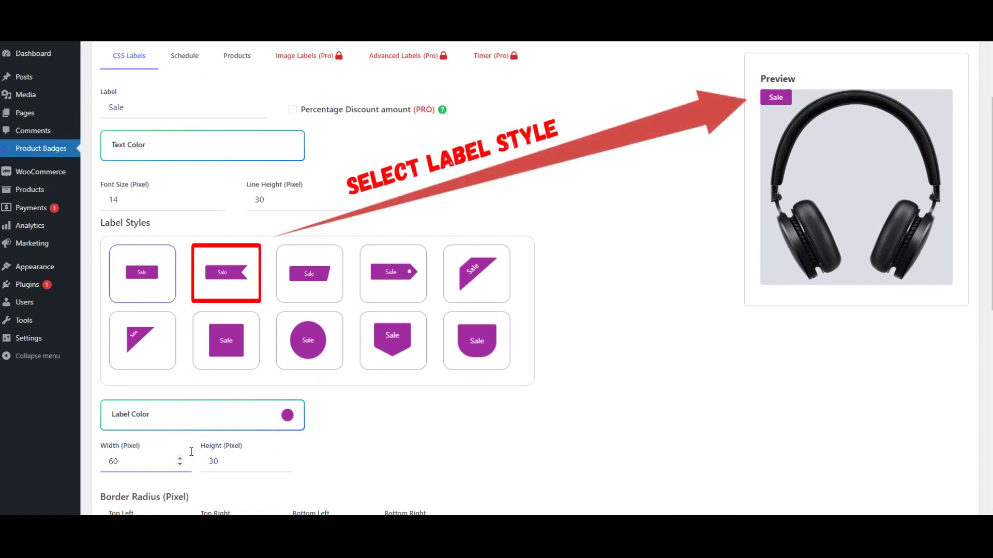
left_click(240, 287)
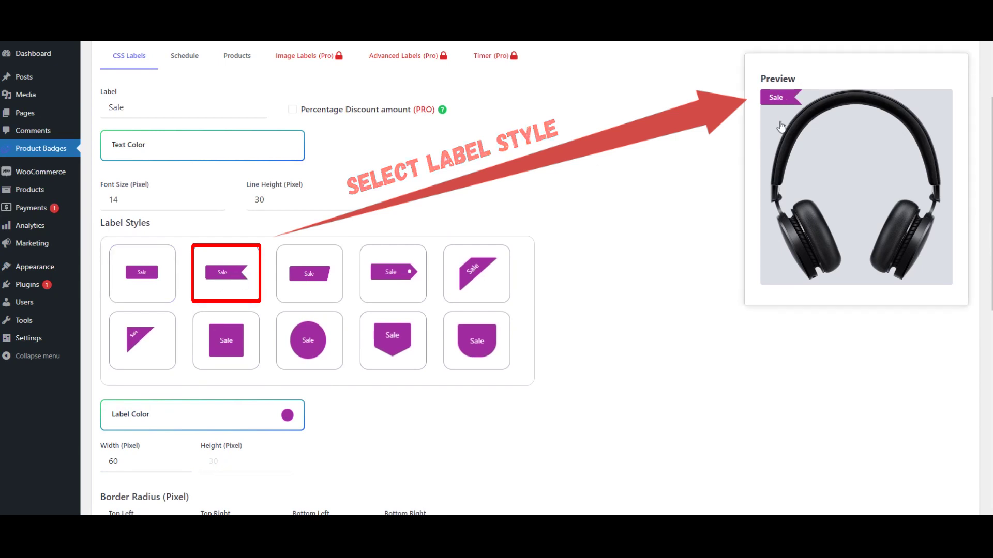
Widen the badge to 150 pixels and relabel it 'Buy 2 Get 1 Free'.
left_click(179, 458)
left_click(179, 458)
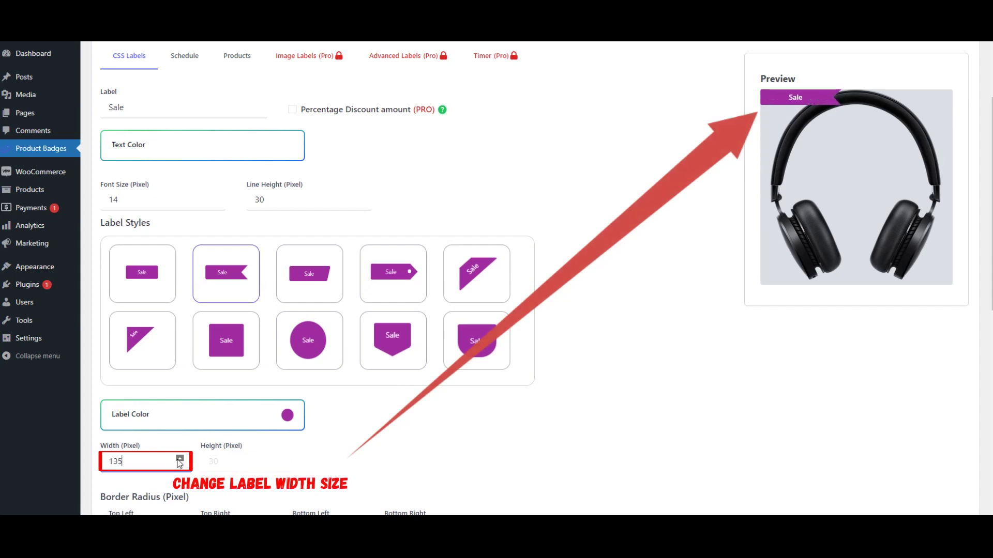
left_click(179, 458)
double_click(143, 103)
type("Buy 2 Get 1 Free")
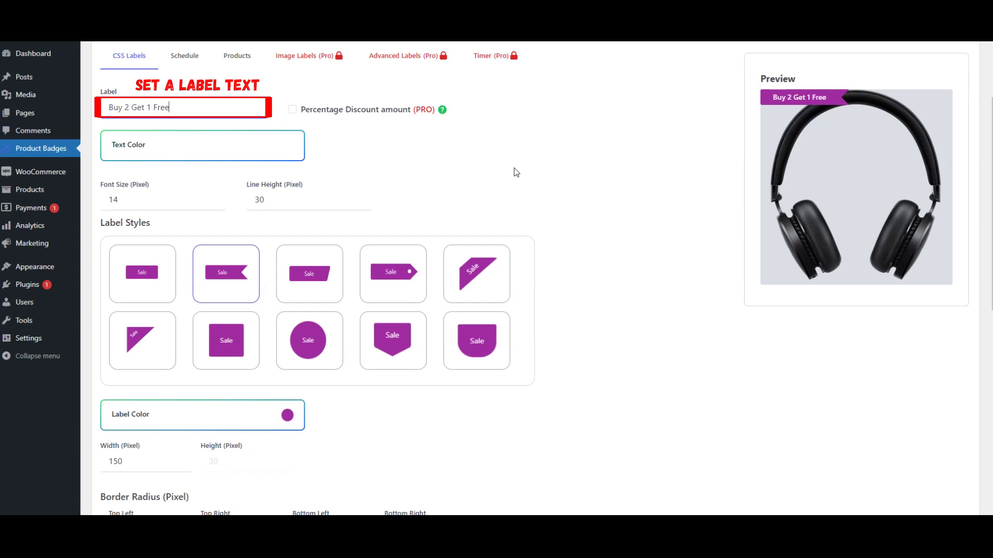
Raise the badge font size to 16 and adjust its text colour.
left_click(213, 197)
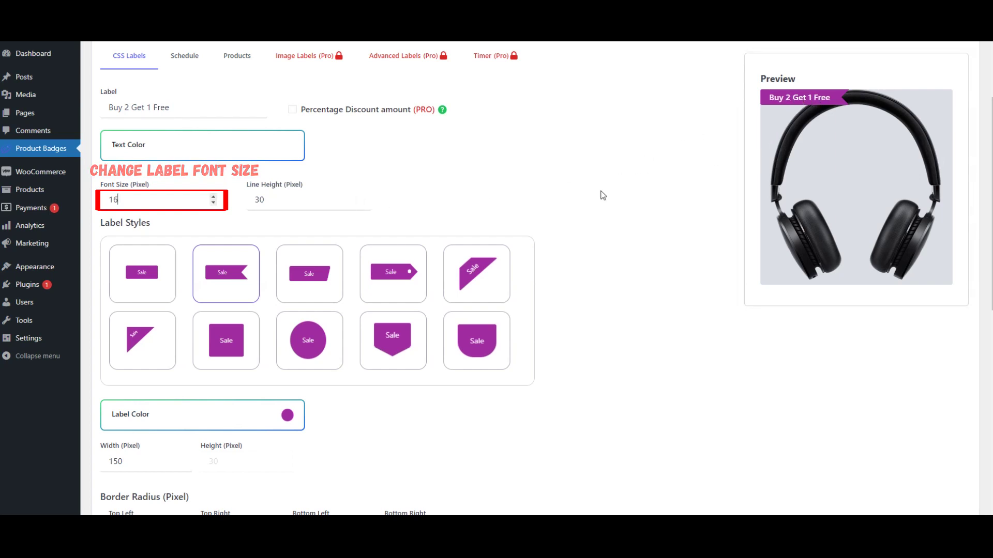
left_click(207, 146)
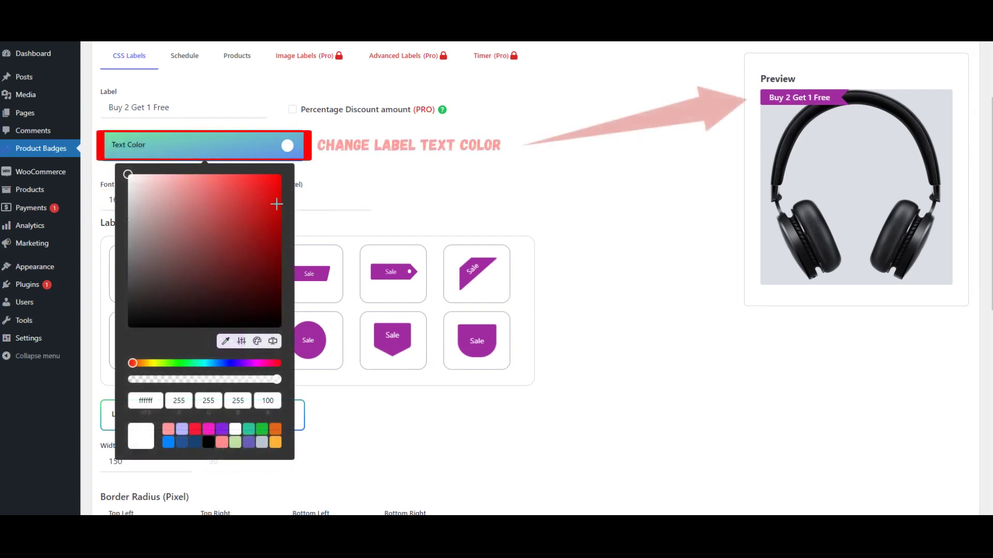
left_click_drag(173, 325, 132, 175)
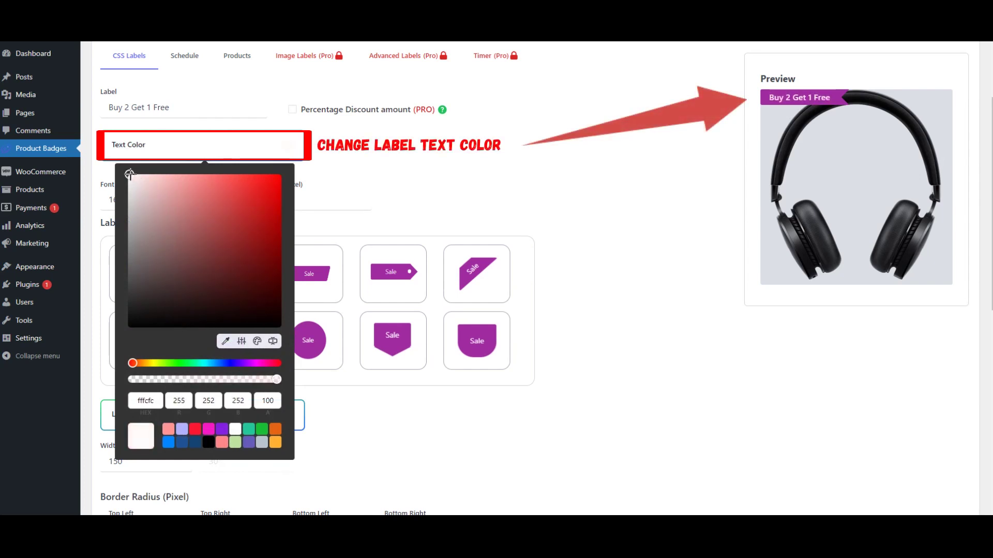
left_click(656, 146)
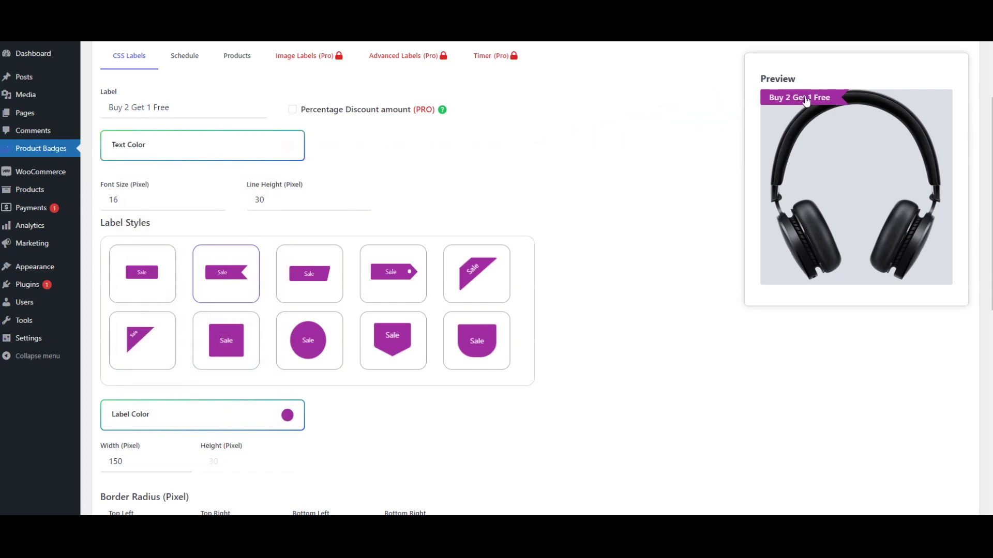
Change the Buy 2 Get 1 Free badge's label colour to red.
scroll(526, 168, "down", 2)
scroll(526, 167, "down", 1)
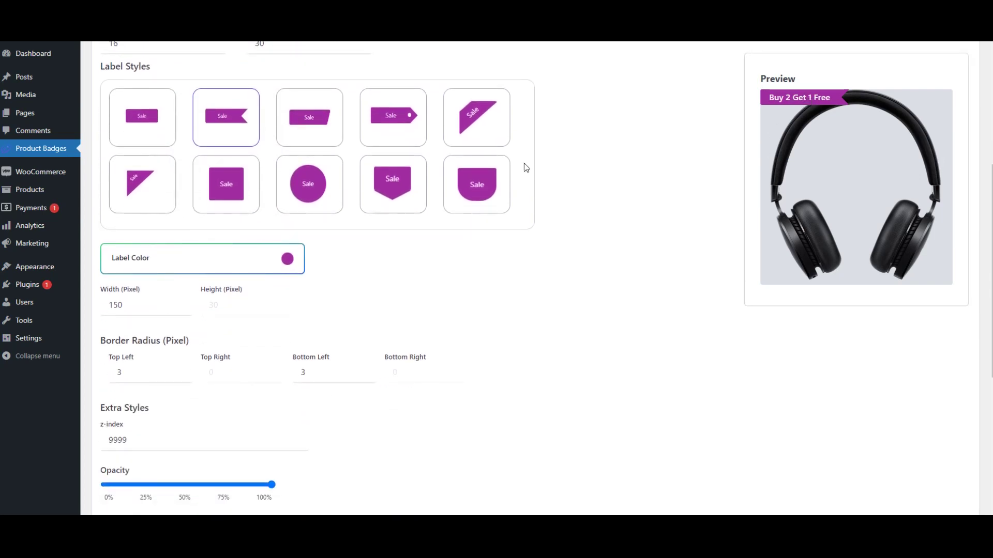
scroll(526, 167, "down", 4)
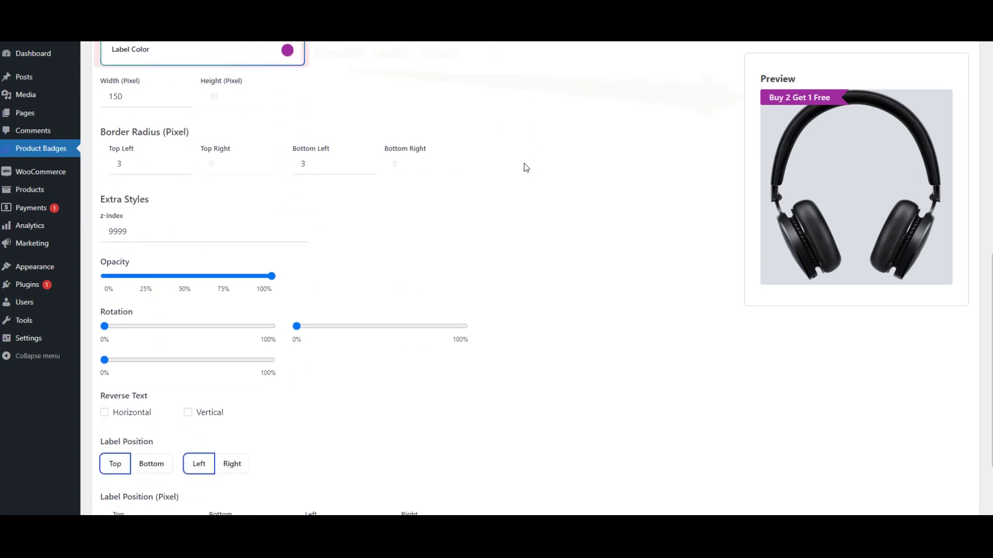
left_click(264, 63)
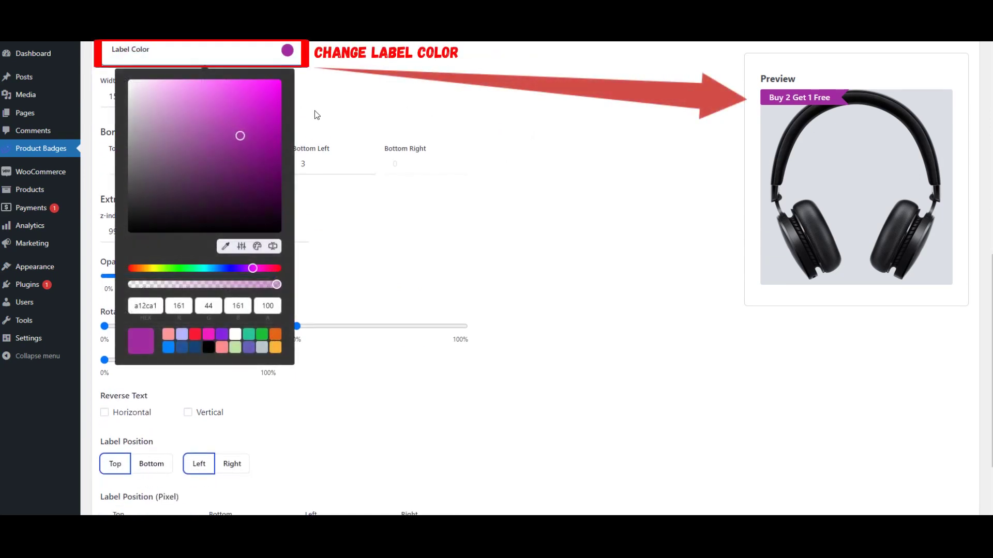
left_click(194, 334)
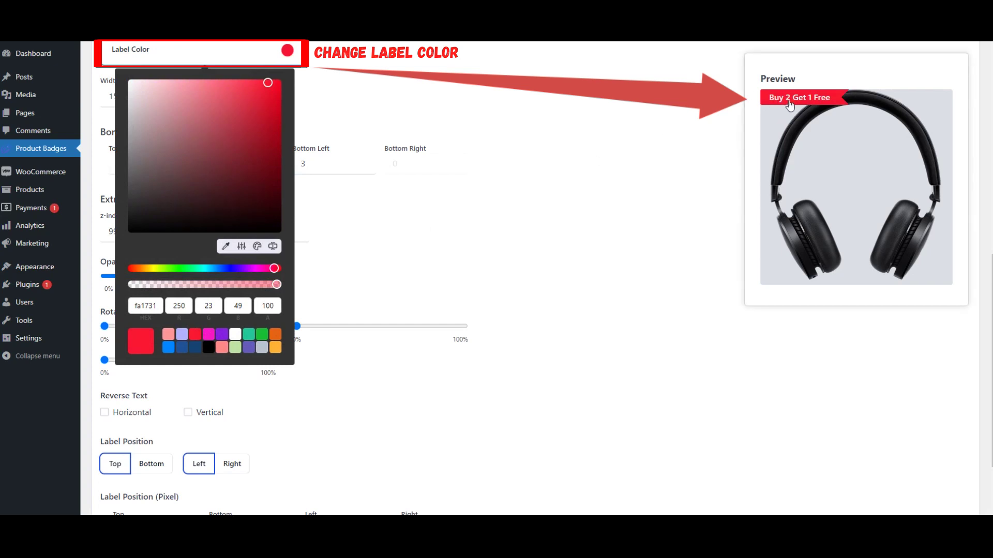
left_click(652, 106)
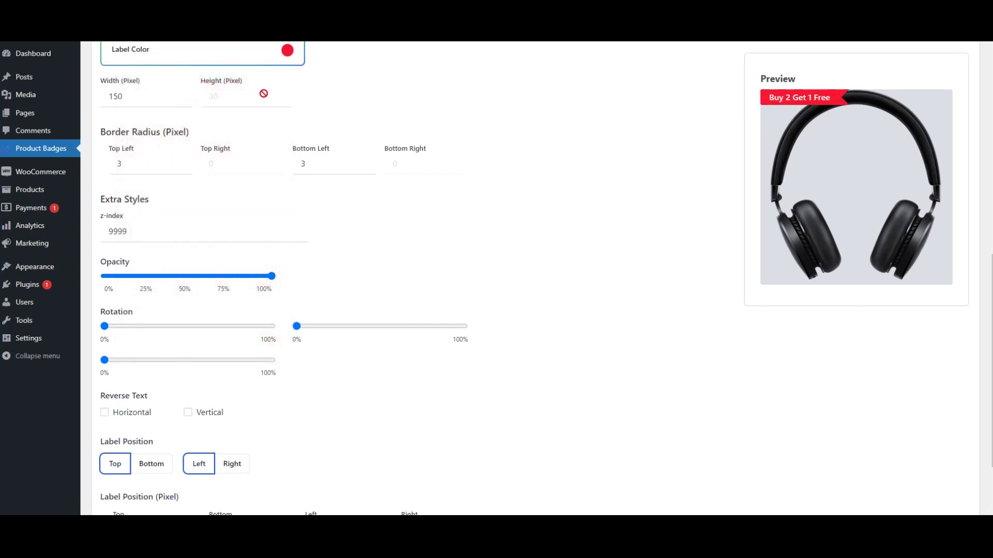
Round the top-left and bottom-left corners to 20 px and set a 5 px top offset.
left_click(179, 161)
left_click(179, 161)
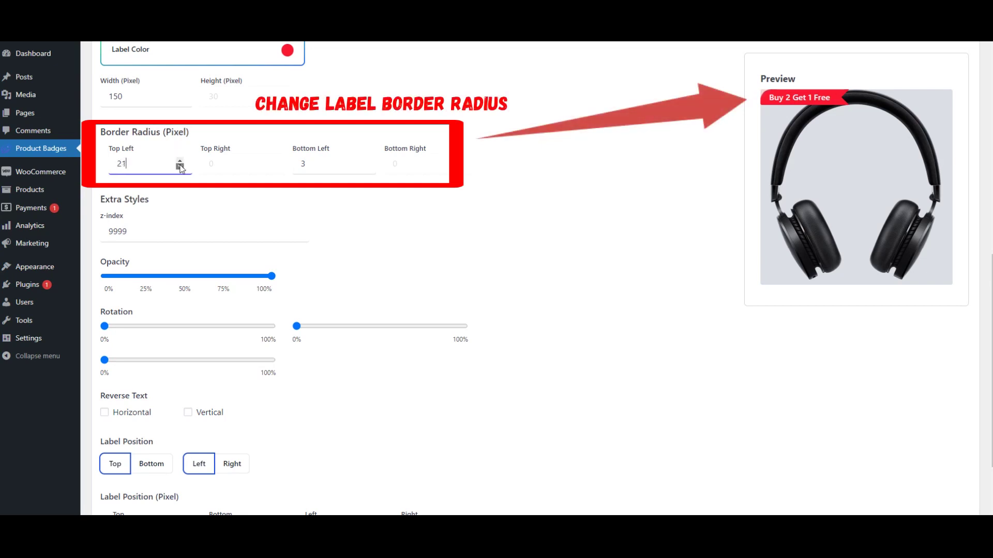
left_click(363, 161)
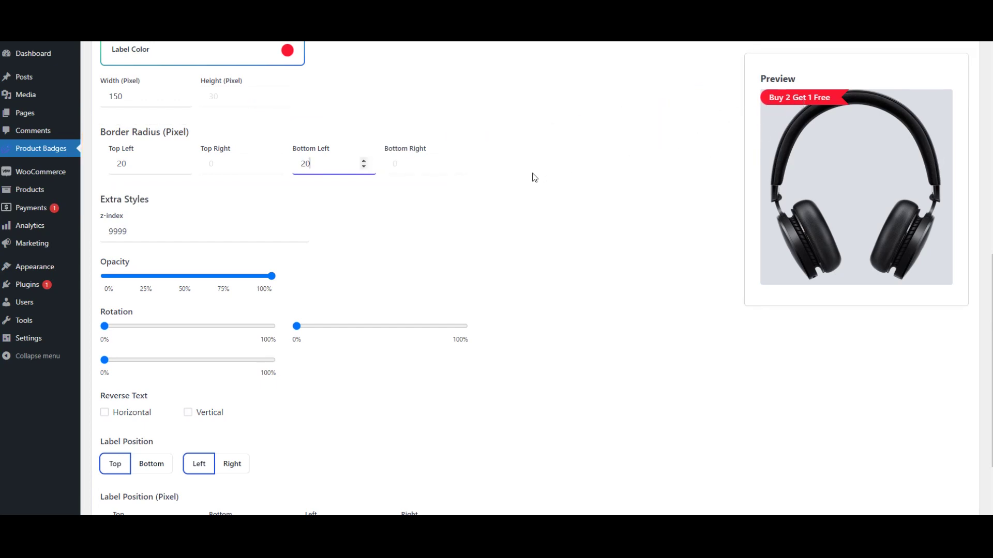
scroll(532, 177, "down", 2)
left_click(184, 428)
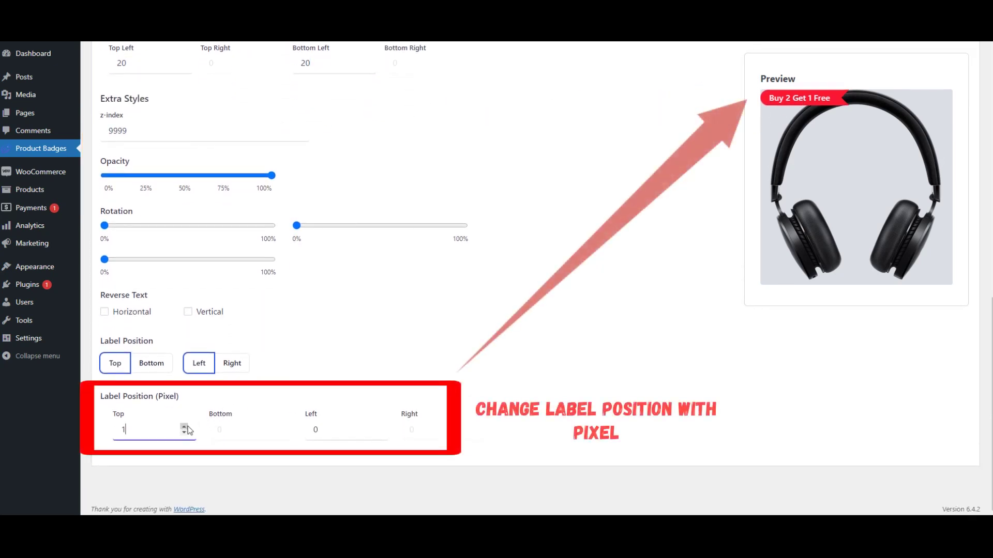
left_click(186, 426)
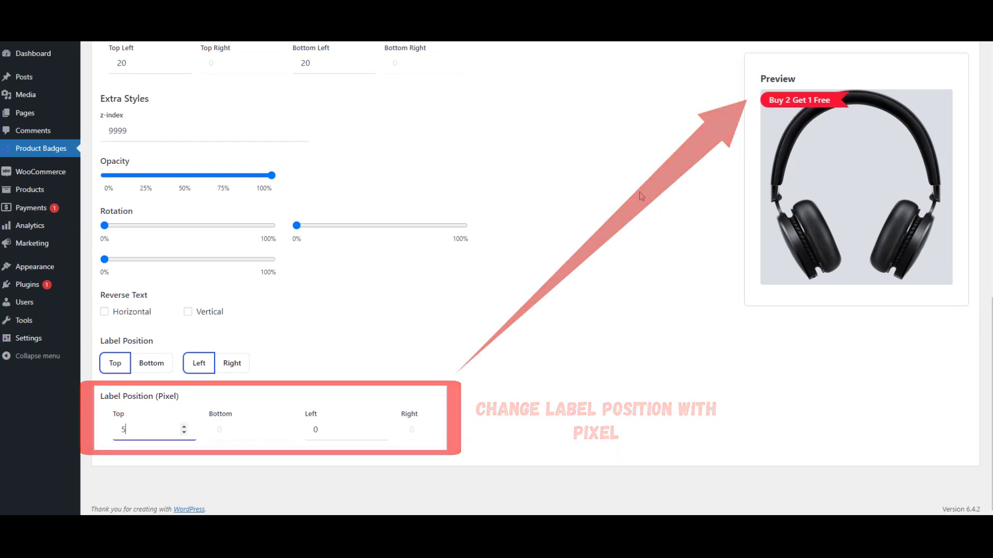
scroll(575, 214, "up", 4)
scroll(575, 213, "up", 8)
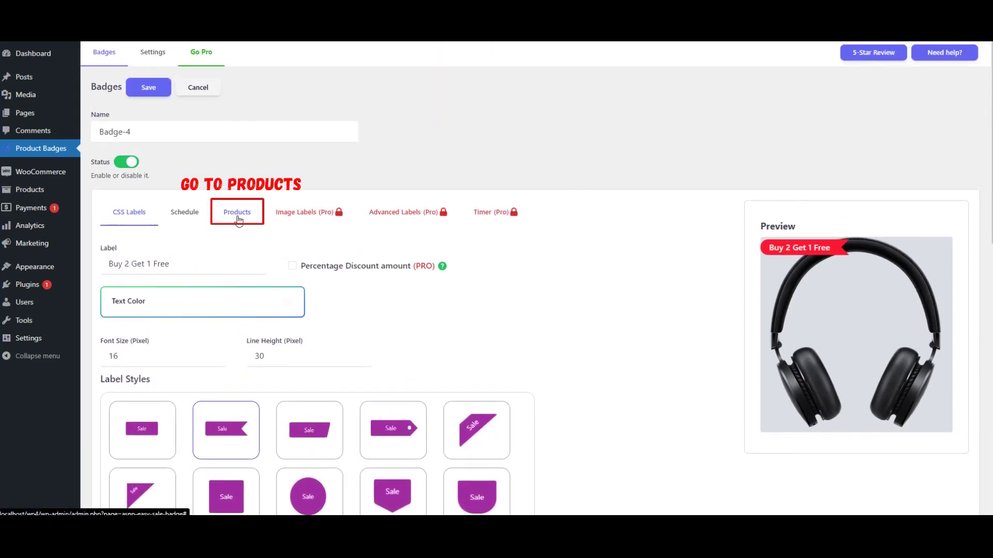
Set Badge-4's product rule to Included Categories with Clothing/Accessories selected.
left_click(238, 218)
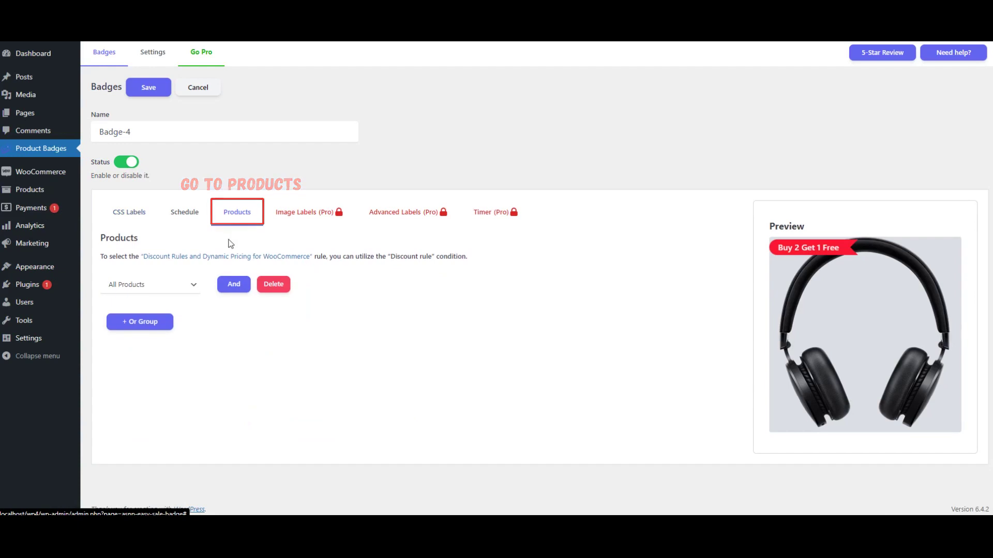
left_click(187, 290)
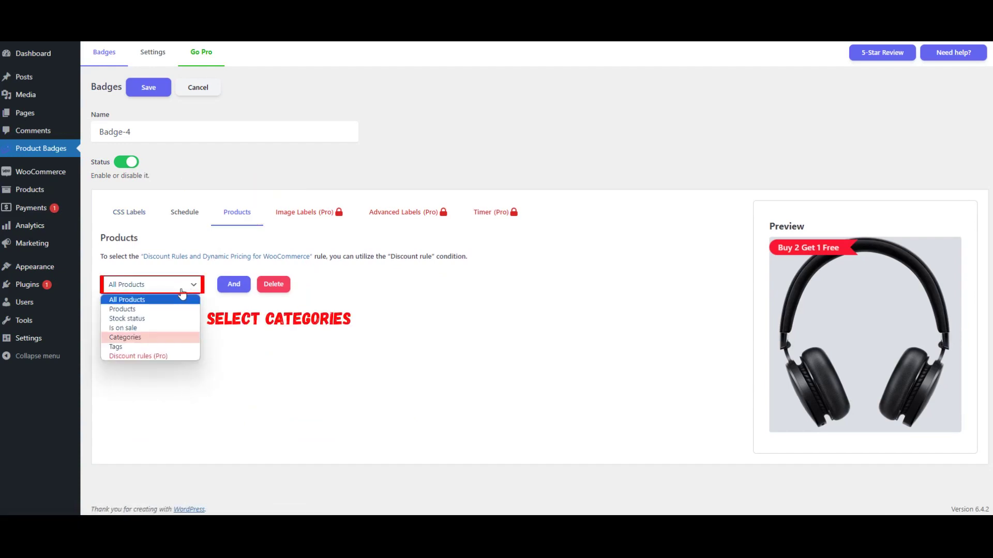
left_click(131, 337)
left_click(229, 291)
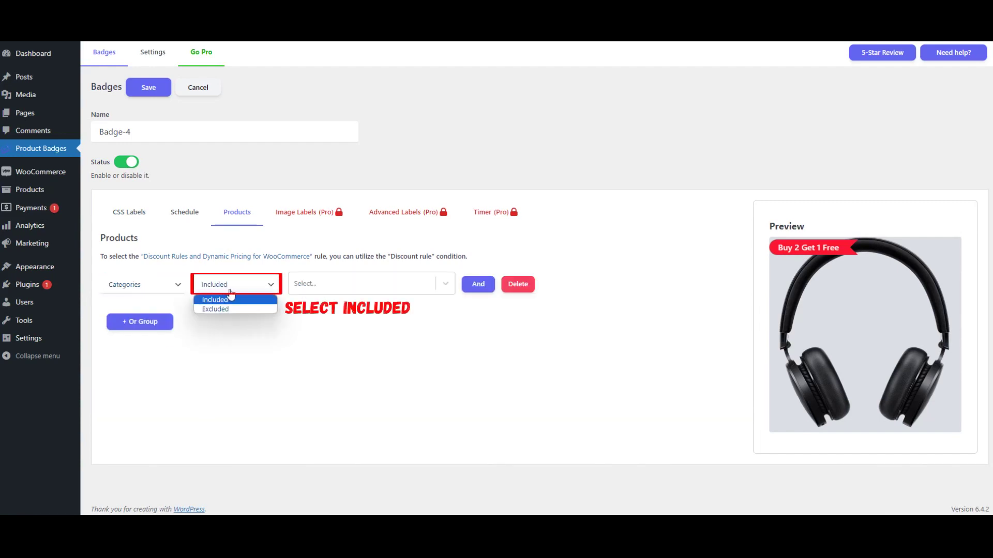
left_click(228, 300)
left_click(326, 285)
type("a")
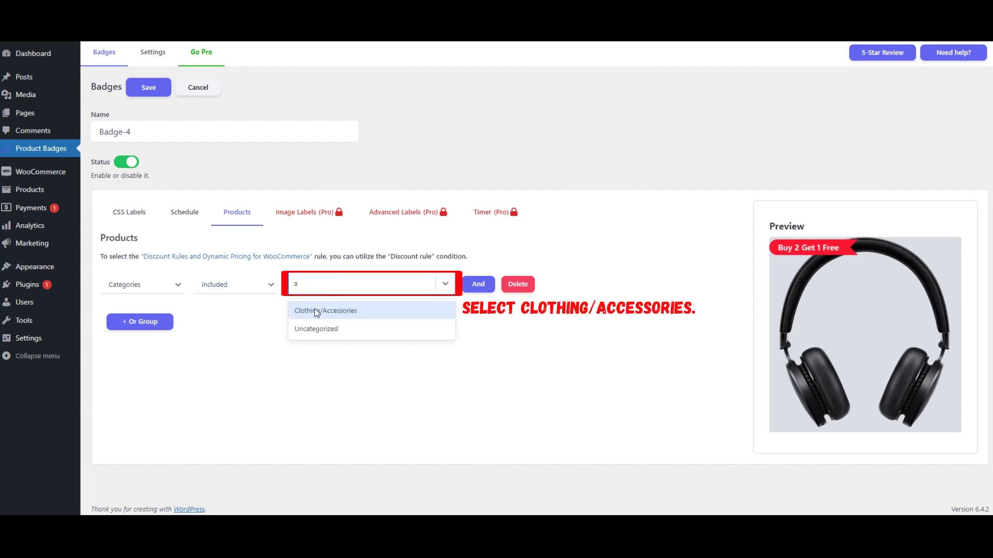
left_click(314, 310)
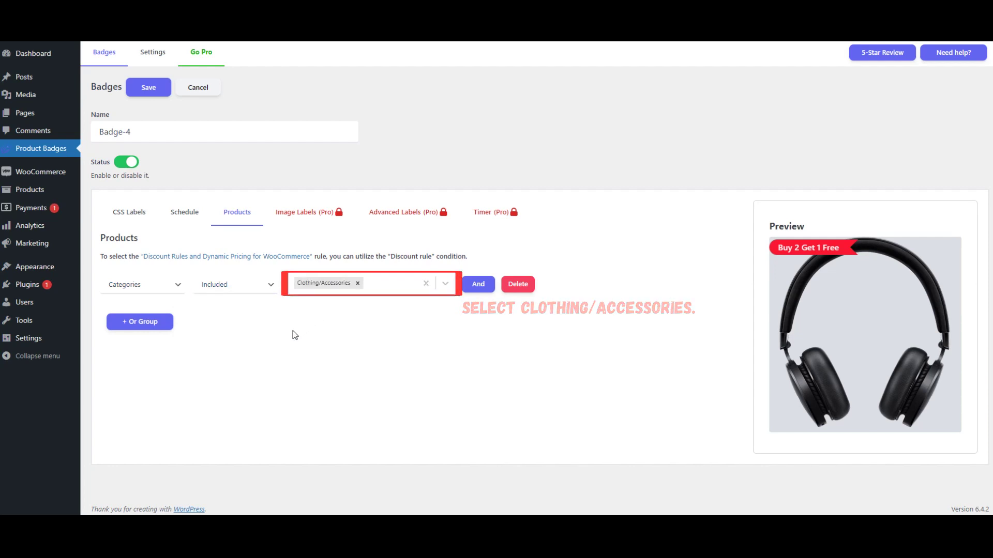
Add a Date schedule to Badge-4 running from 2023-12-08 to 2023-12-15.
left_click(186, 219)
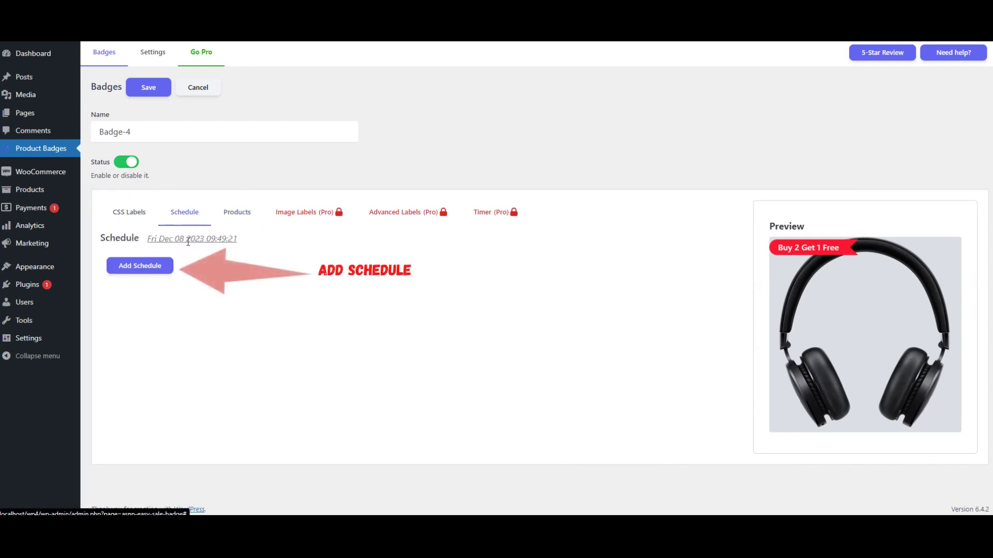
left_click(154, 266)
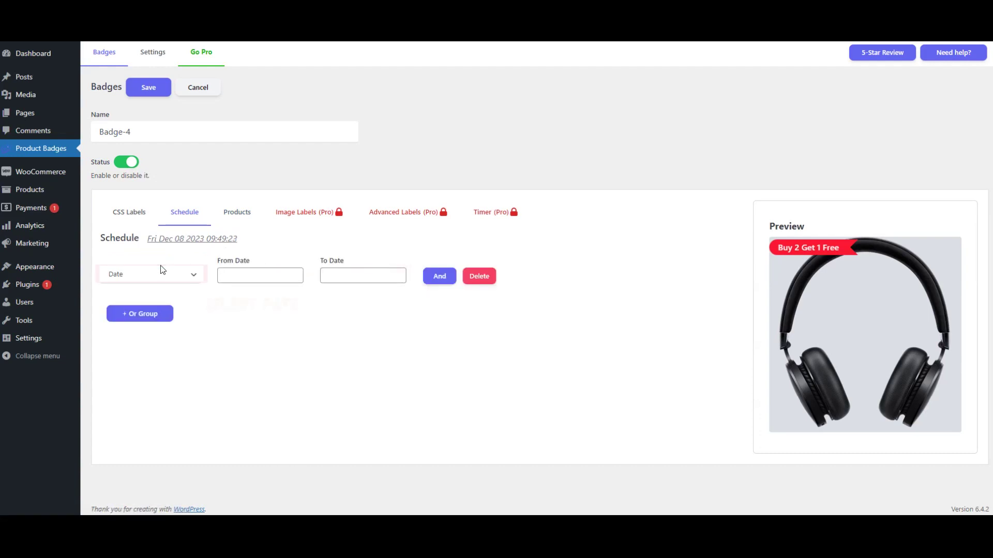
left_click(169, 280)
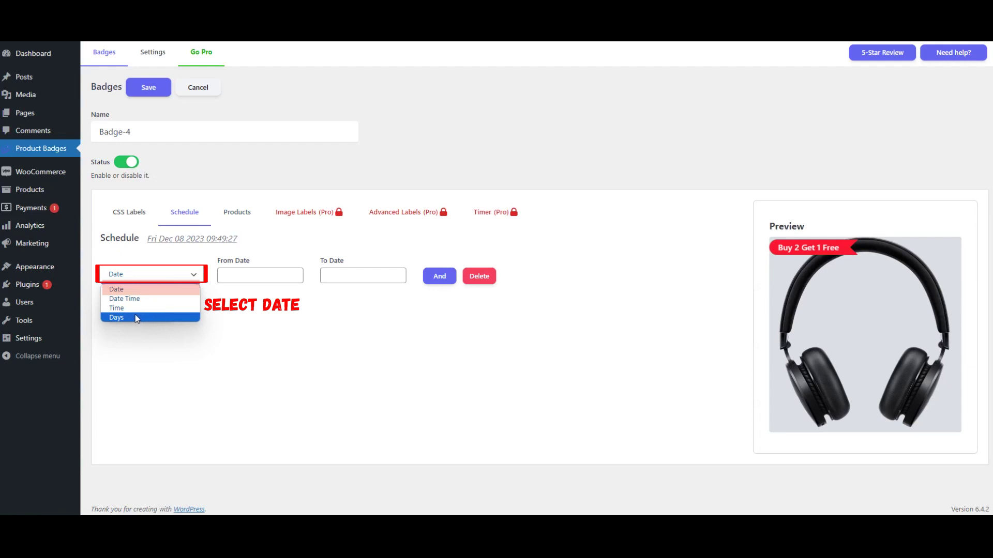
left_click(122, 291)
left_click(256, 273)
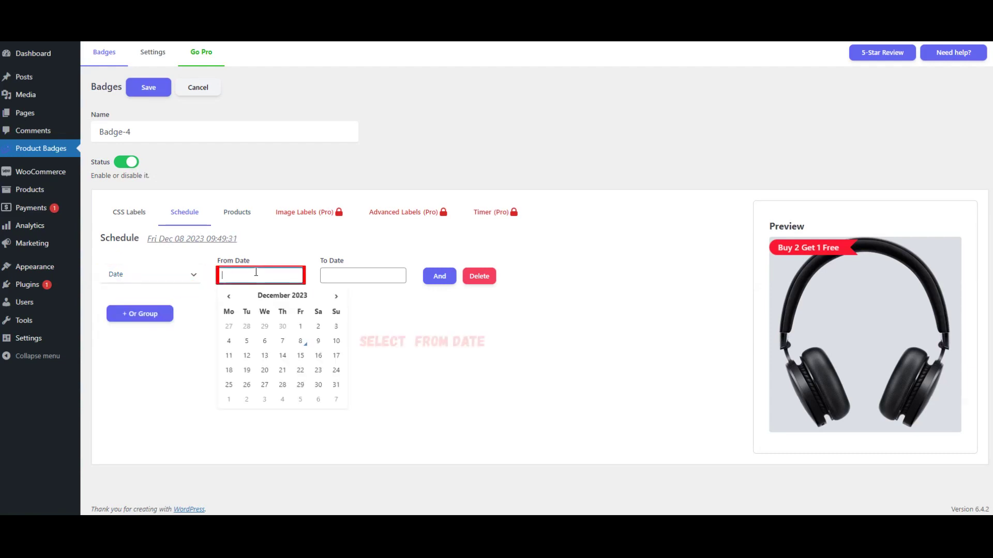
left_click(294, 341)
left_click(352, 275)
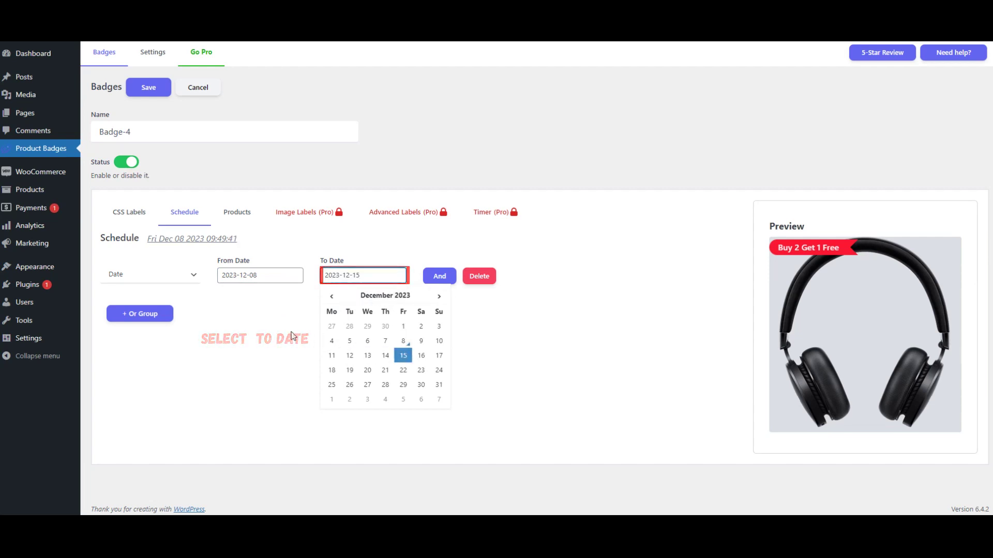
left_click(244, 326)
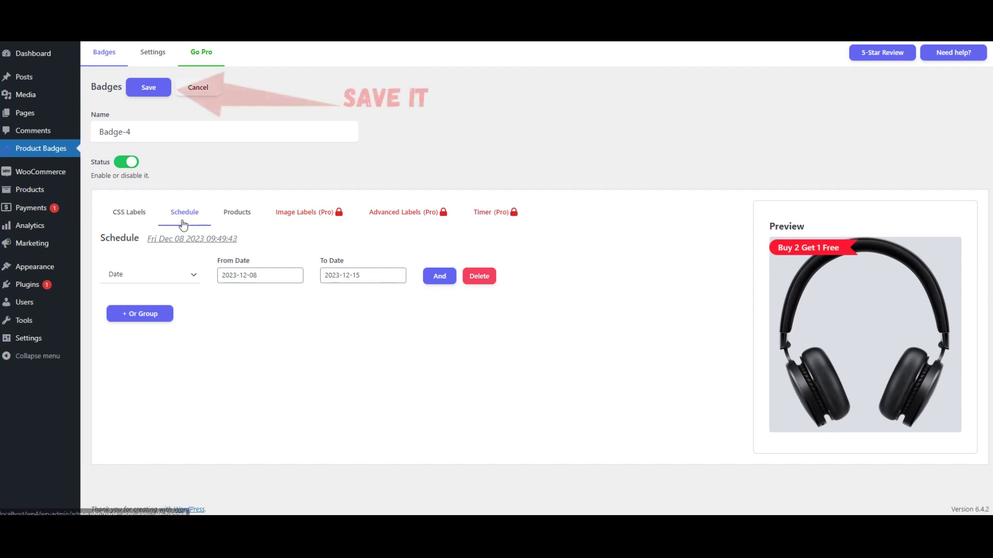
Save Badge-4, then open the Beanie product page from the shop.
left_click(146, 90)
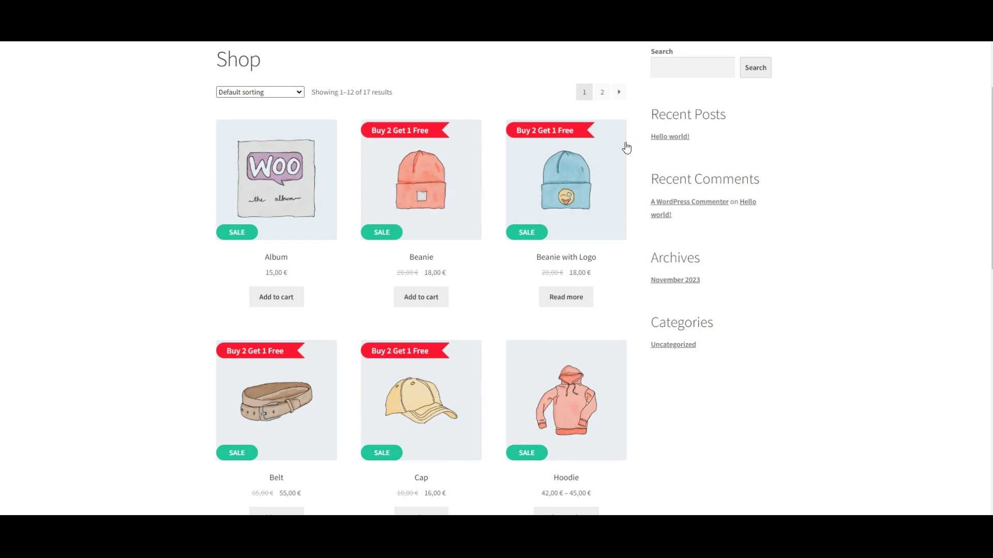
left_click(402, 194)
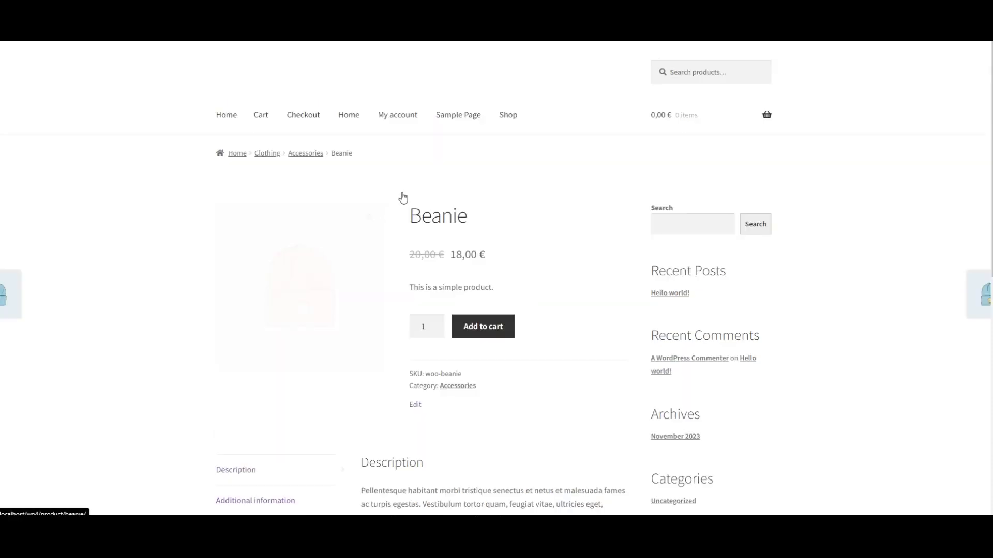